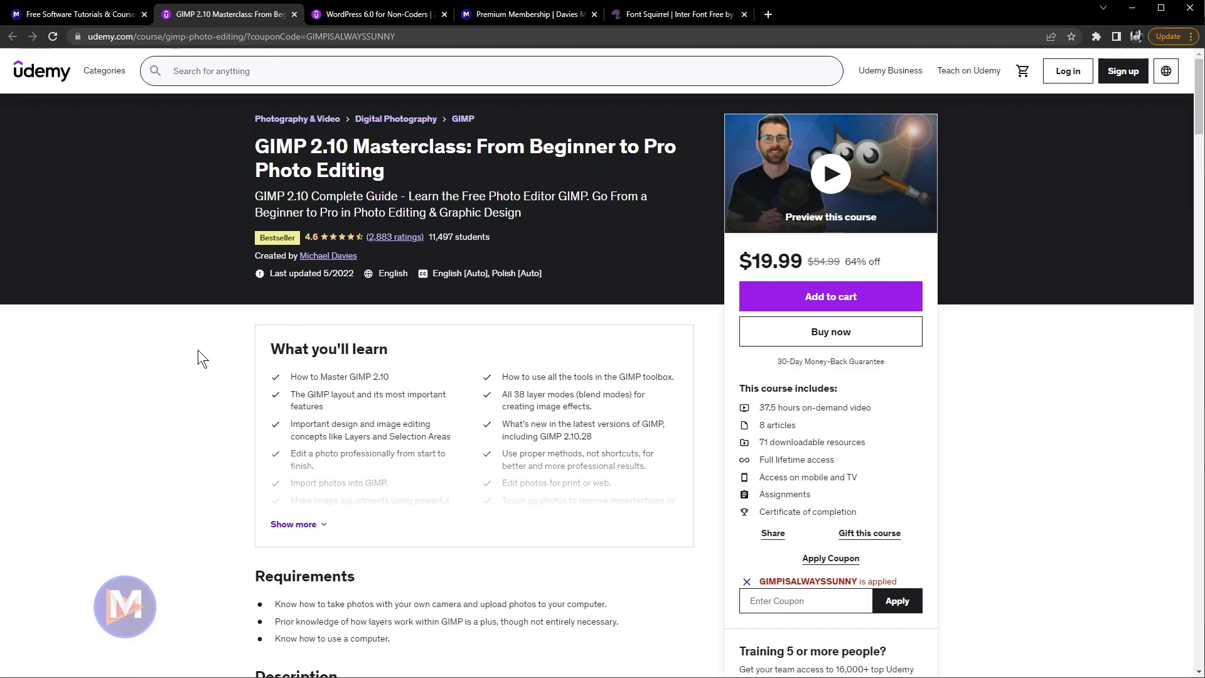
# Cycle the Chrome tabs through WordPress and Premium Membership to the Font Squirrel Inter font page
pyautogui.hotkey('ctrl', 'Tab')
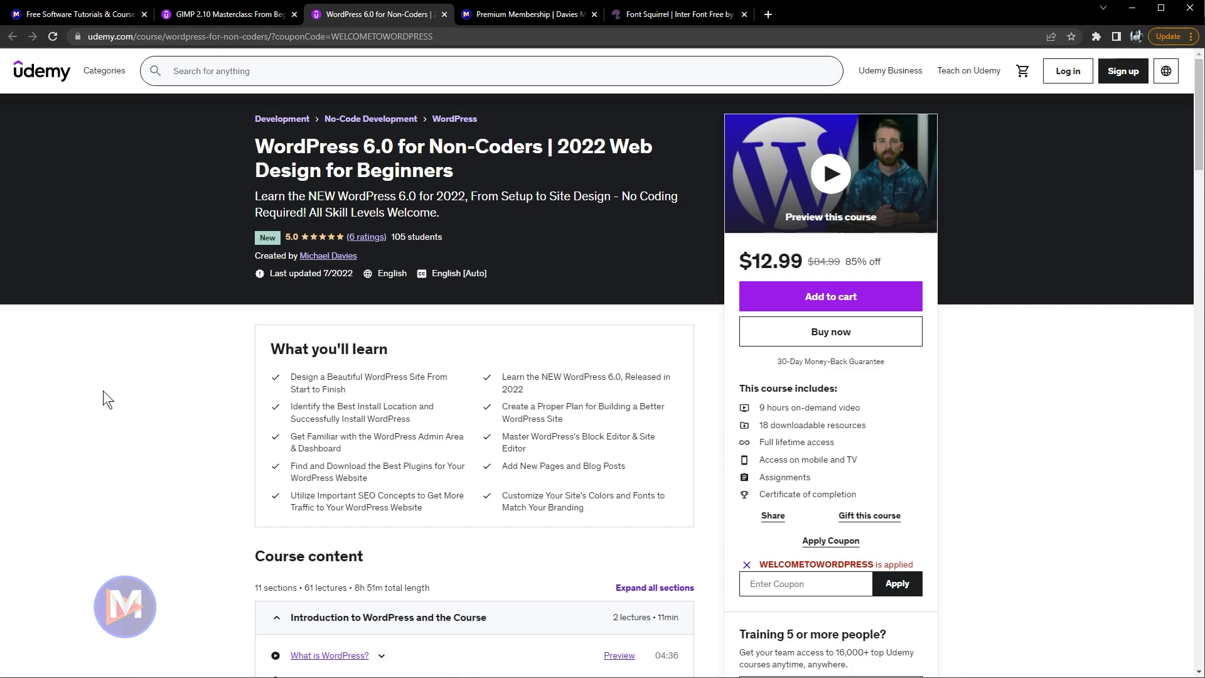
pyautogui.hotkey('ctrl', 'Tab')
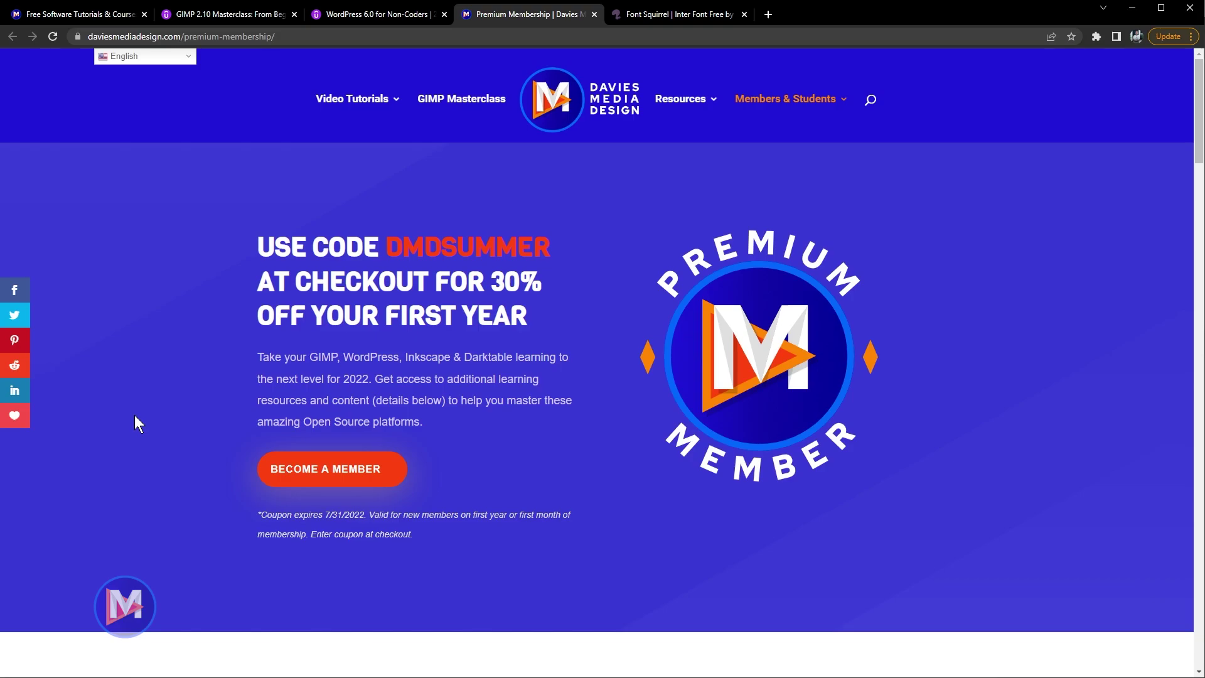
pyautogui.hotkey('ctrl', 'Tab')
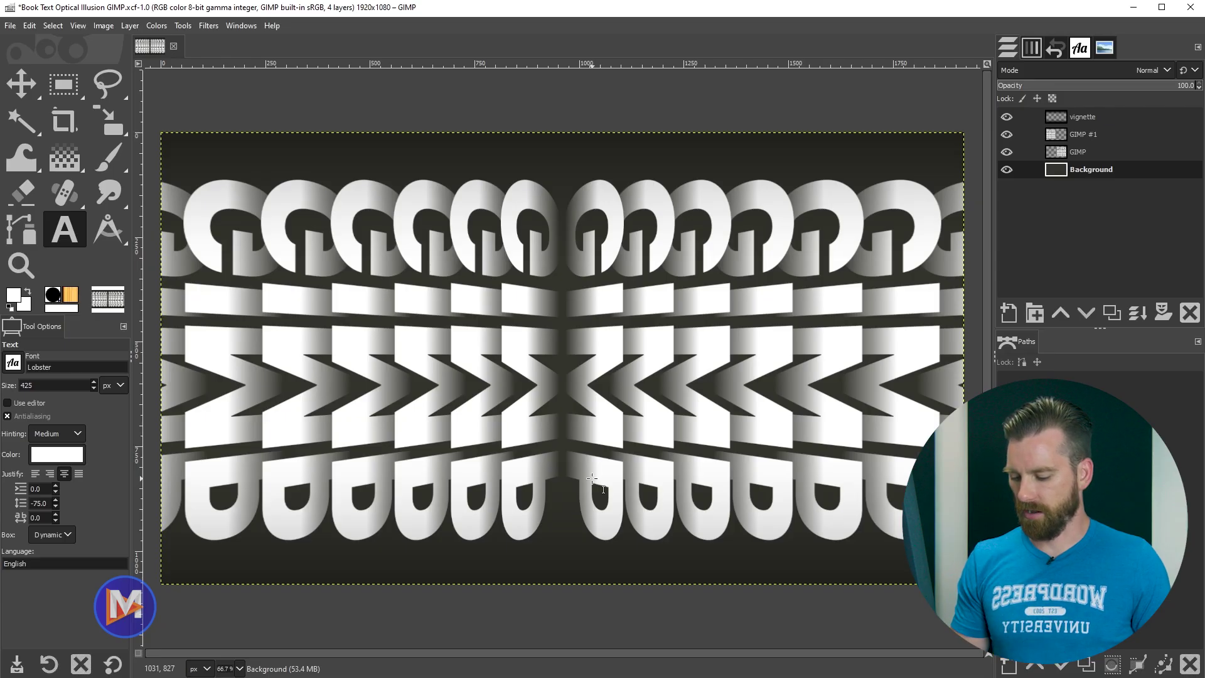
# Create a new 1920×1080 image and fill it with the dark foreground colour 32322c
pyautogui.hotkey('ctrl', 'n')
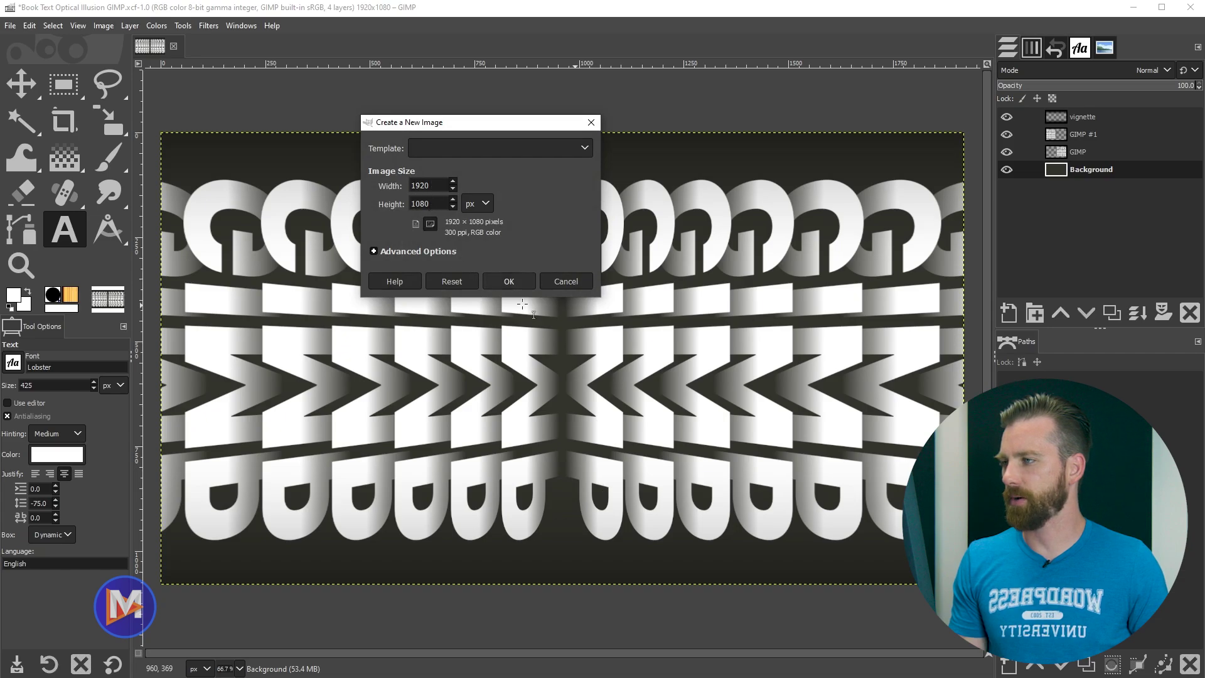
pyautogui.click(508, 281)
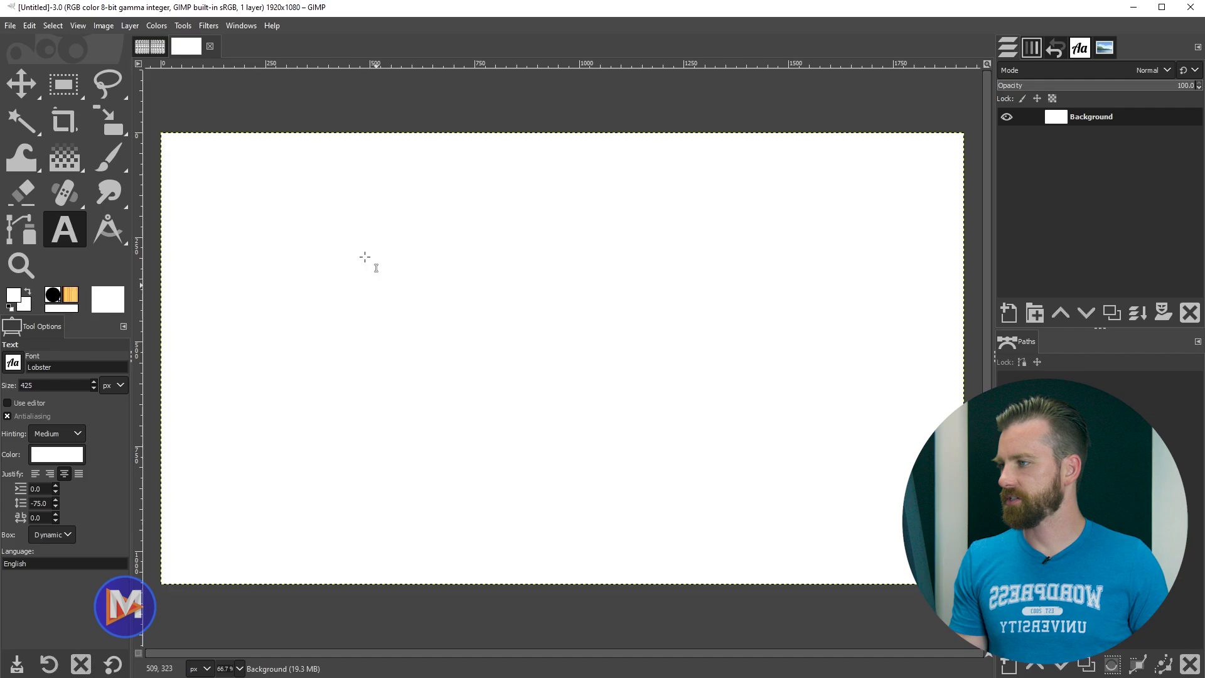
pyautogui.click(14, 298)
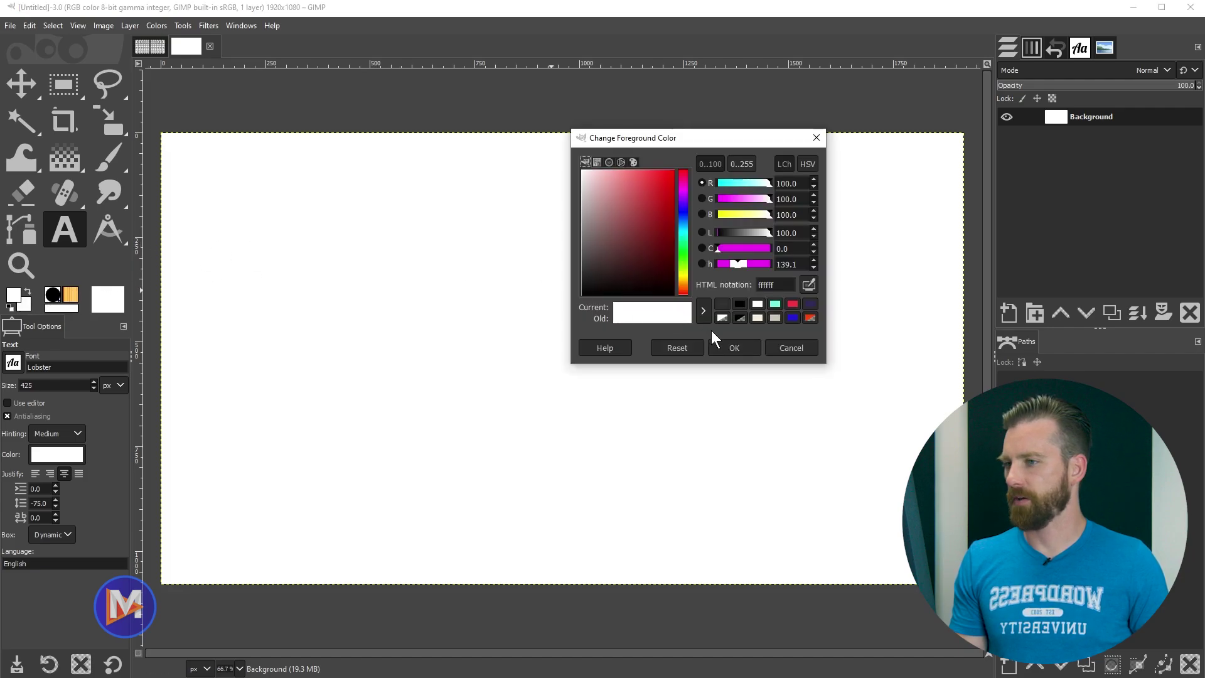
pyautogui.click(723, 304)
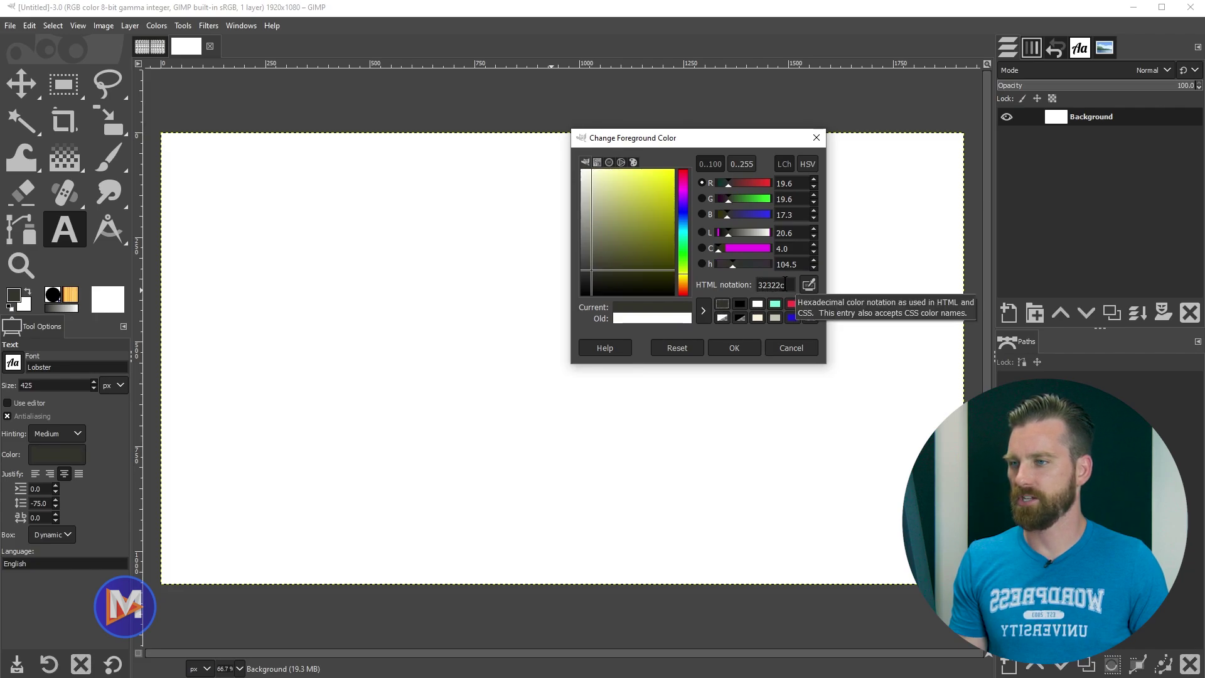
pyautogui.click(738, 348)
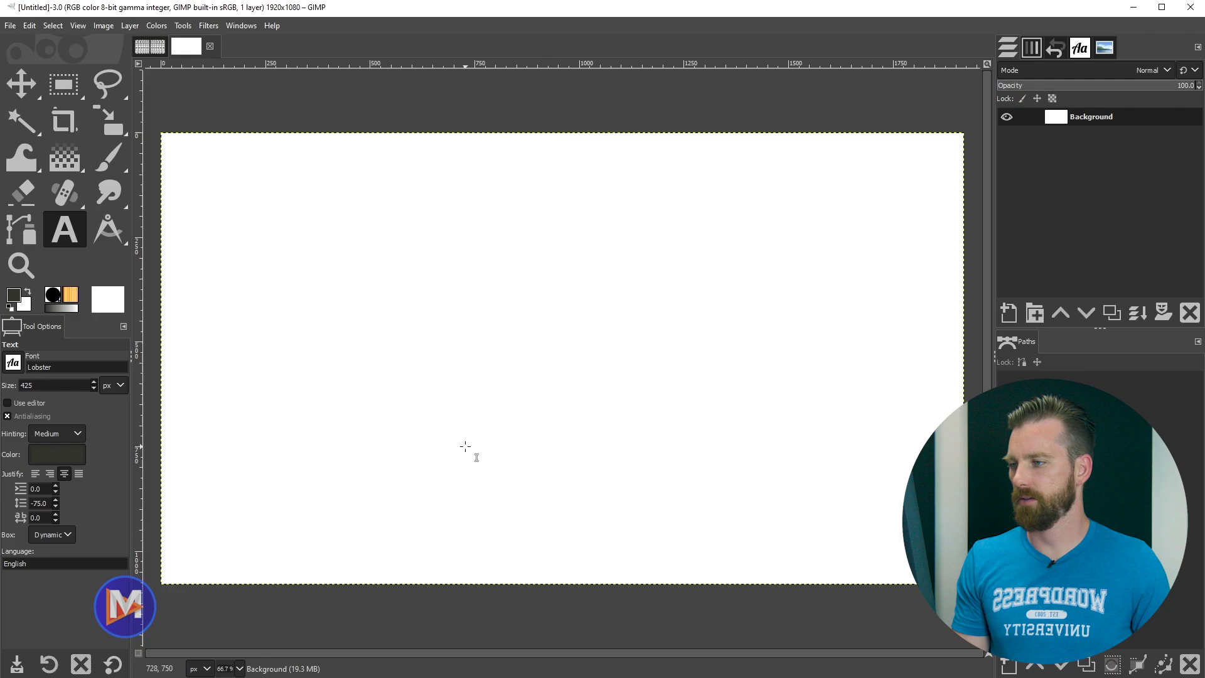
pyautogui.moveTo(15, 299); pyautogui.dragTo(463, 303)
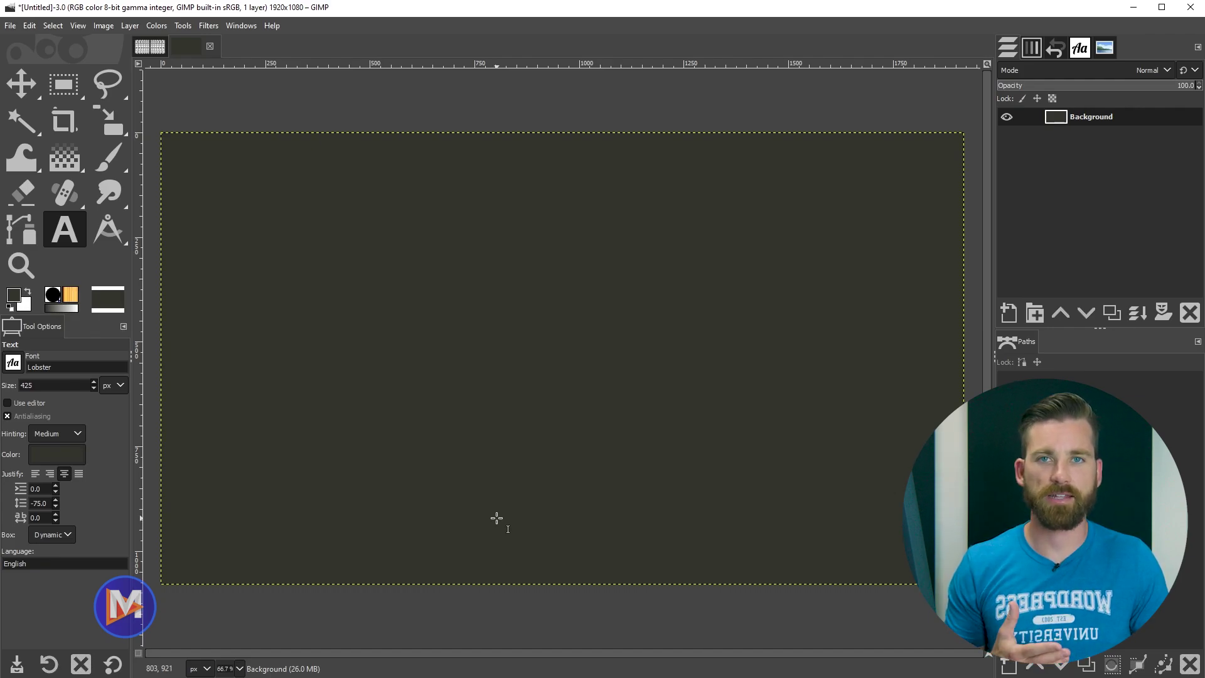
# Add a vertical guide at 50% using New Guide (by Percent)
pyautogui.click(106, 29)
pyautogui.moveTo(141, 362)
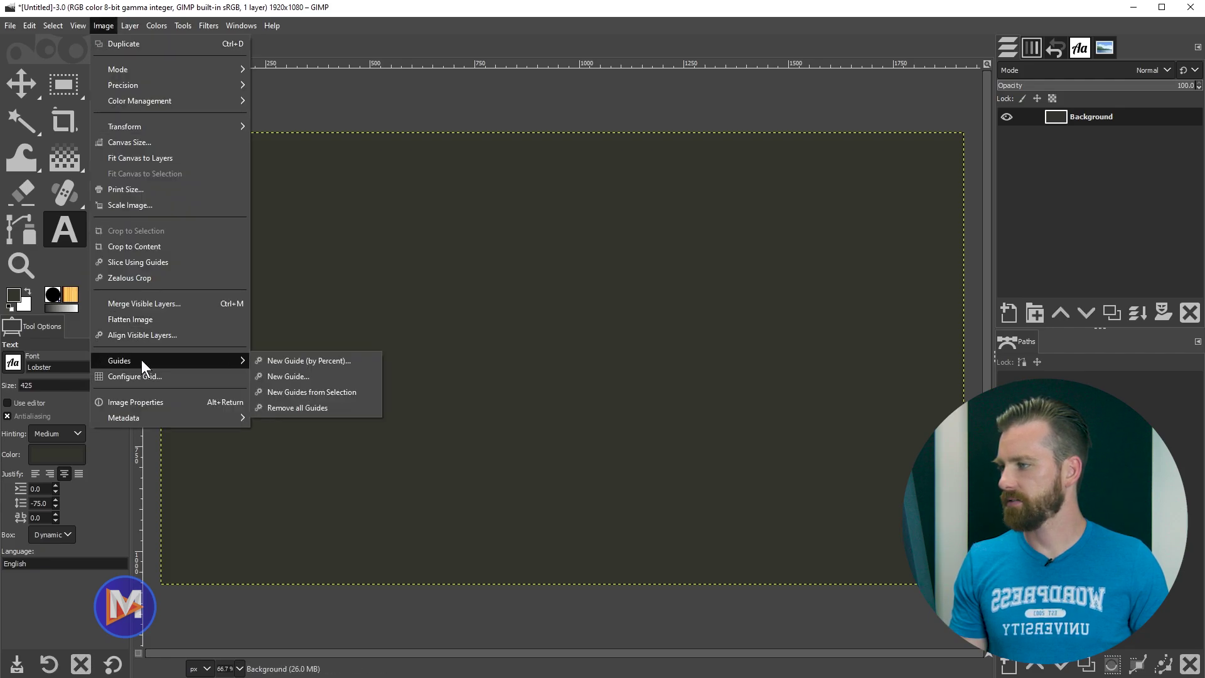
pyautogui.click(292, 360)
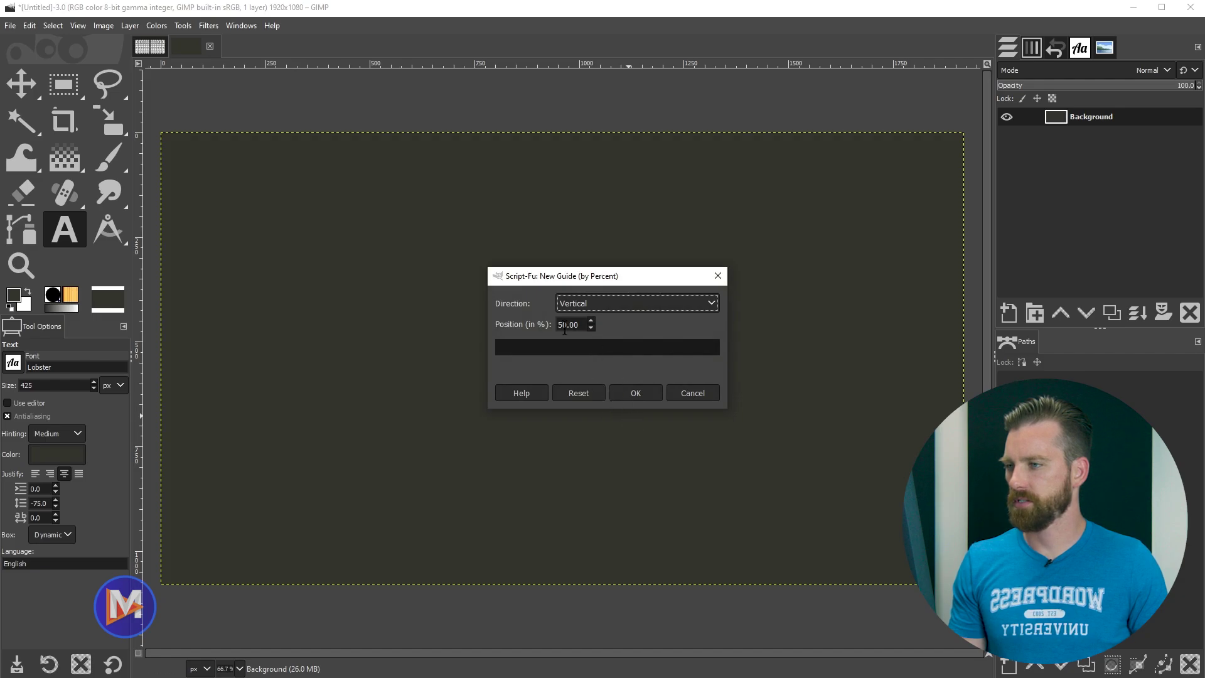
pyautogui.moveTo(566, 324); pyautogui.dragTo(557, 324)
pyautogui.click(635, 394)
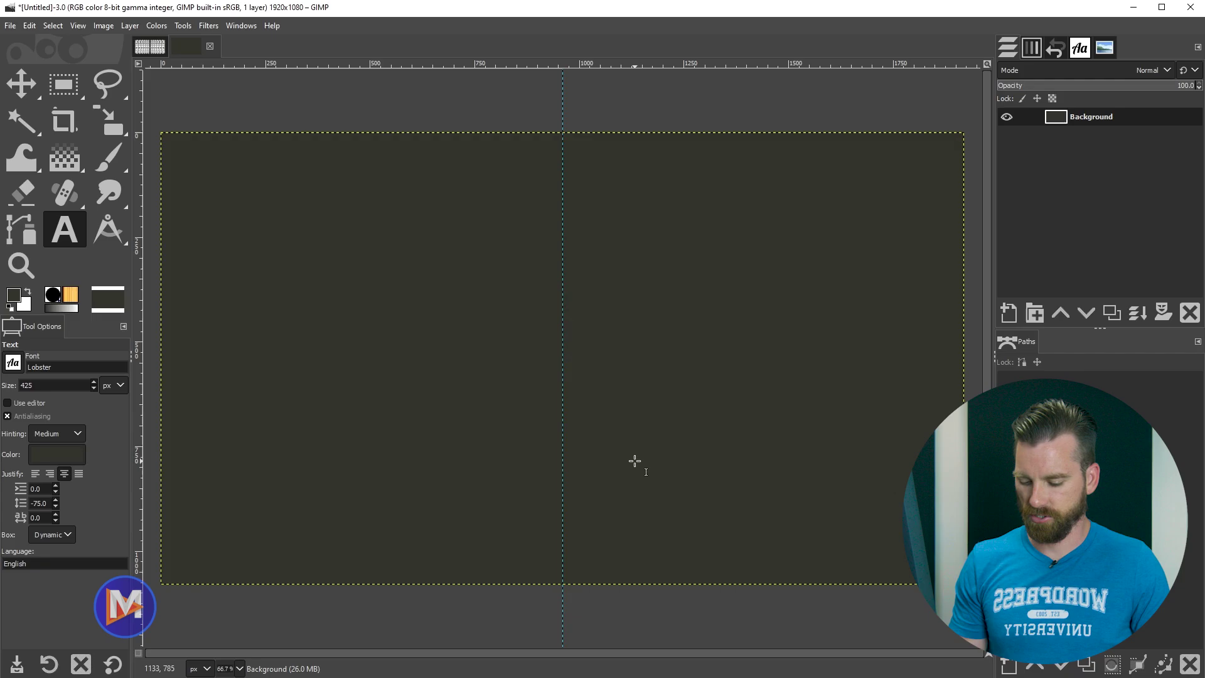
# Add a horizontal guide at 50% so the guides cross at the centre
pyautogui.hotkey('ctrl', 'shift', 'f')
pyautogui.click(627, 303)
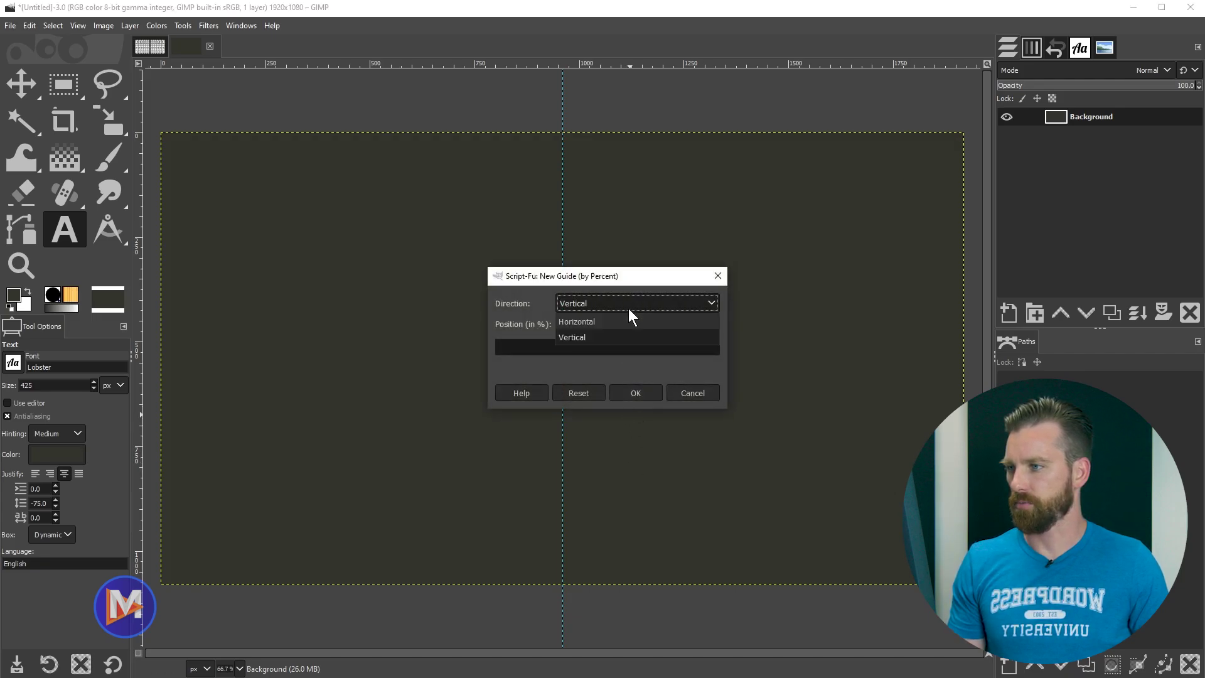
pyautogui.click(630, 322)
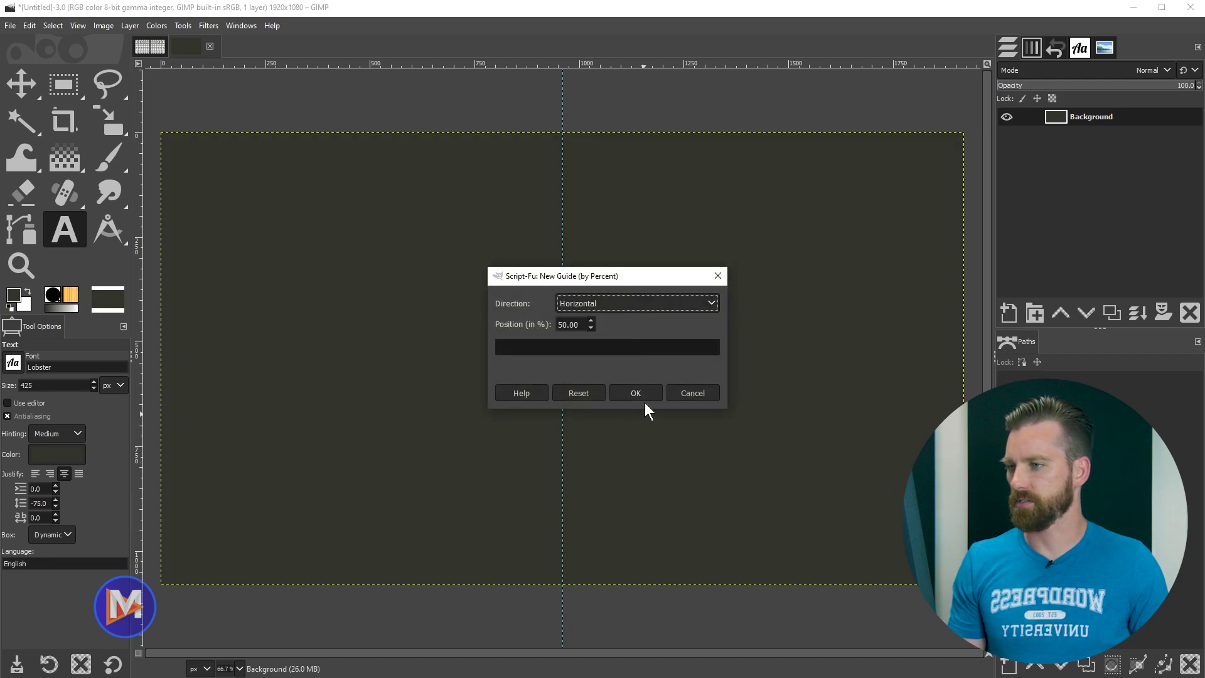
pyautogui.click(645, 393)
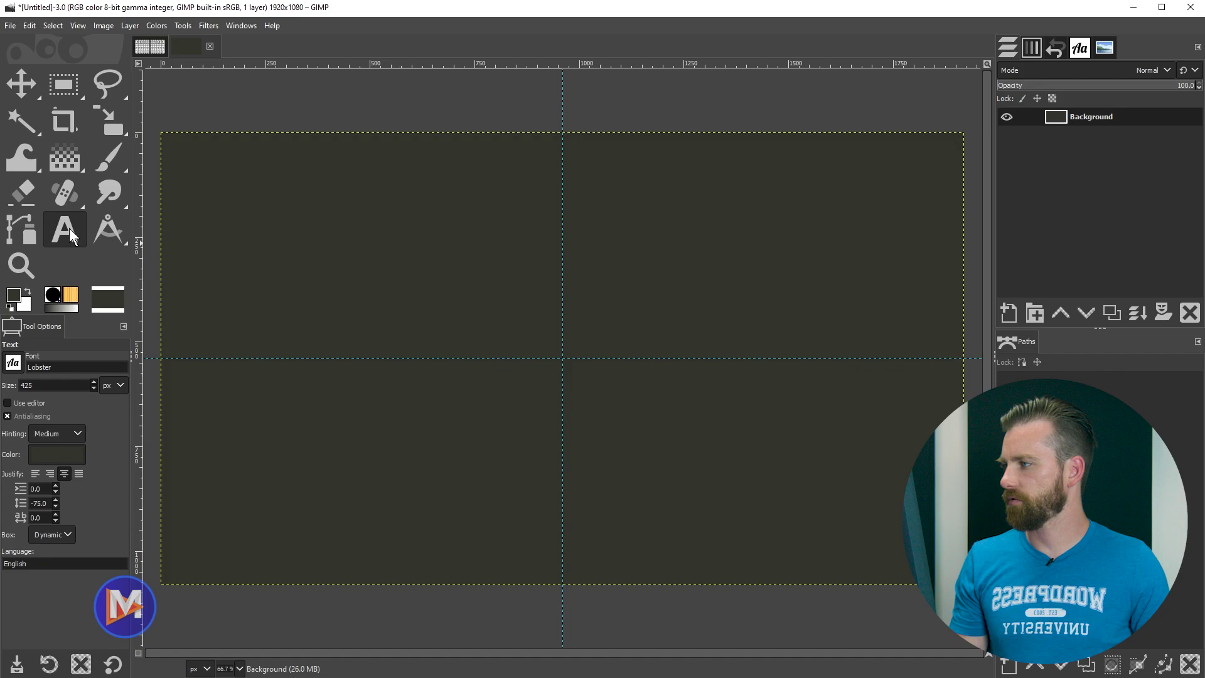
# Make white the foreground and set the Text tool to Inter Heavy, 350 px, line spacing 0
pyautogui.click(26, 294)
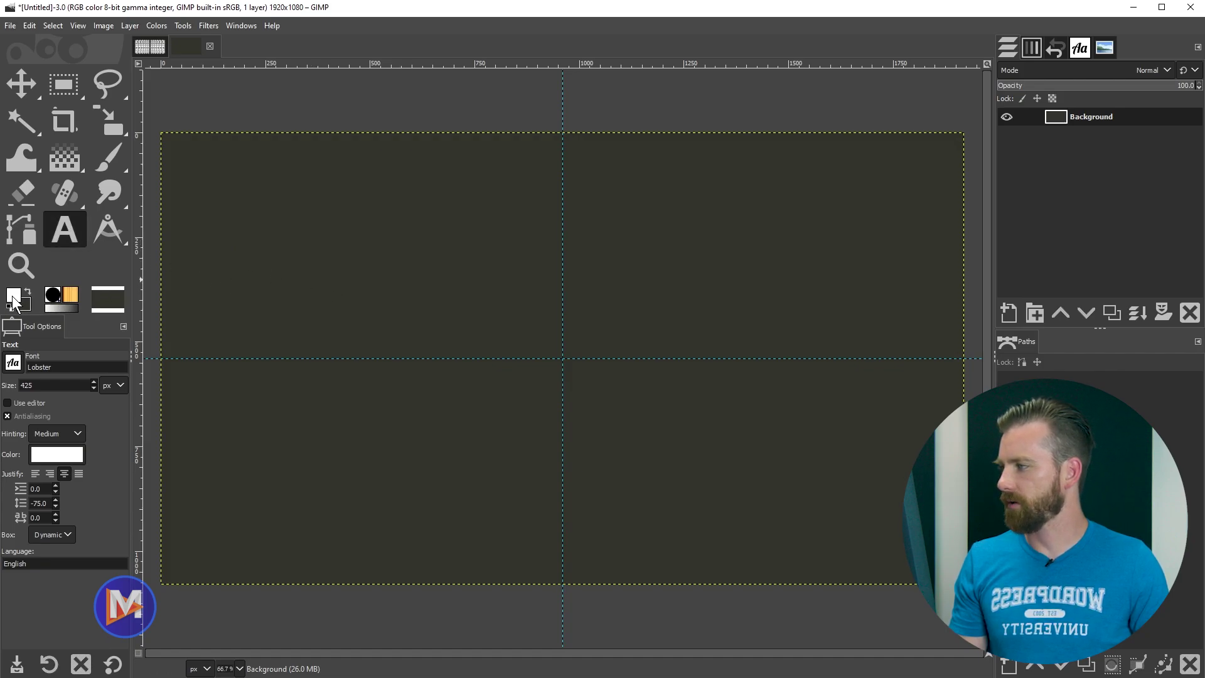
pyautogui.click(34, 368)
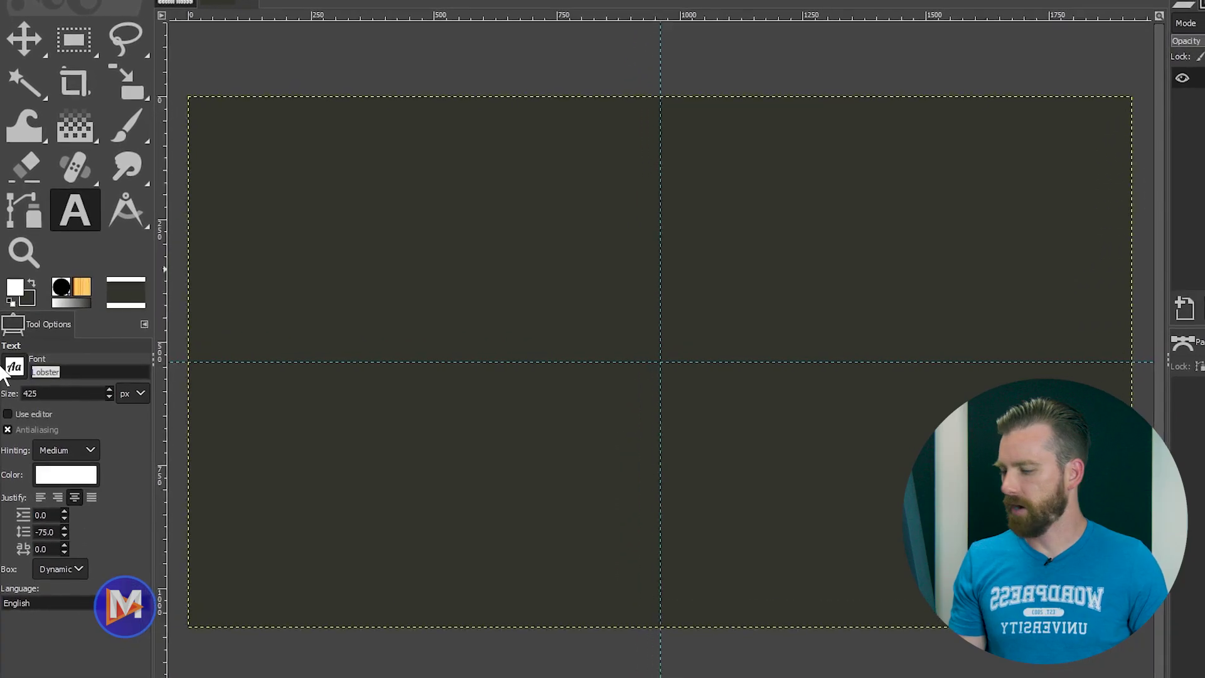
pyautogui.press('BackSpace')
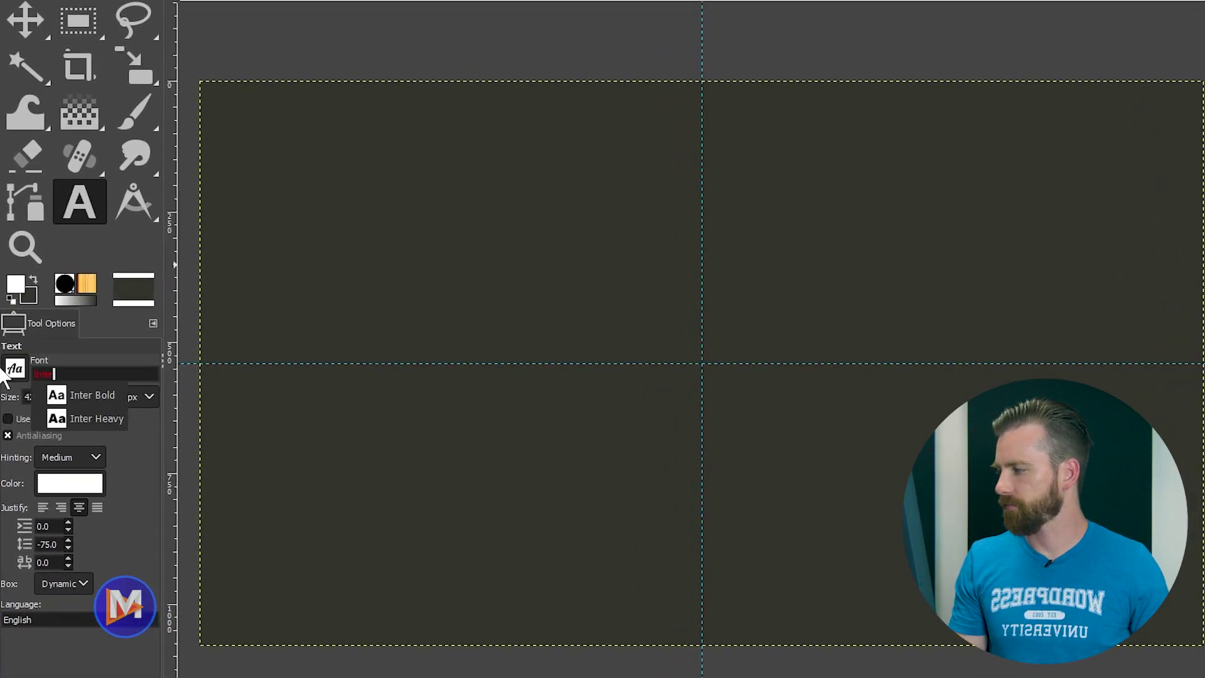
pyautogui.click(64, 420)
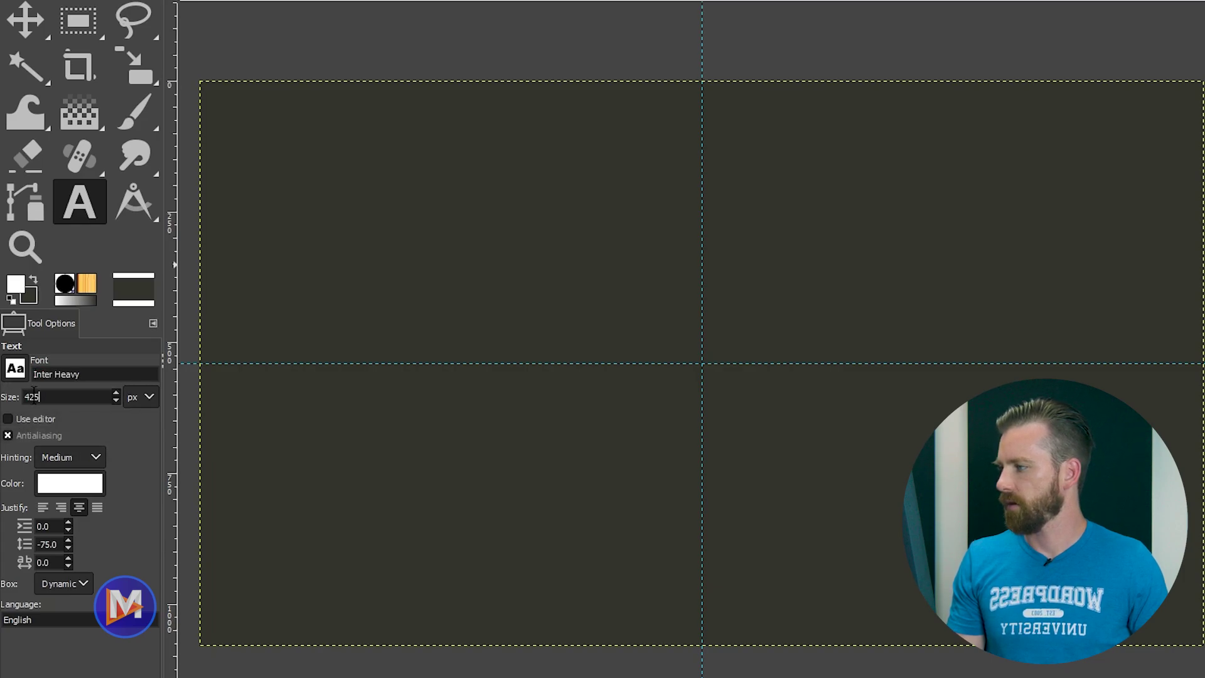
pyautogui.doubleClick(54, 397)
pyautogui.write('350')
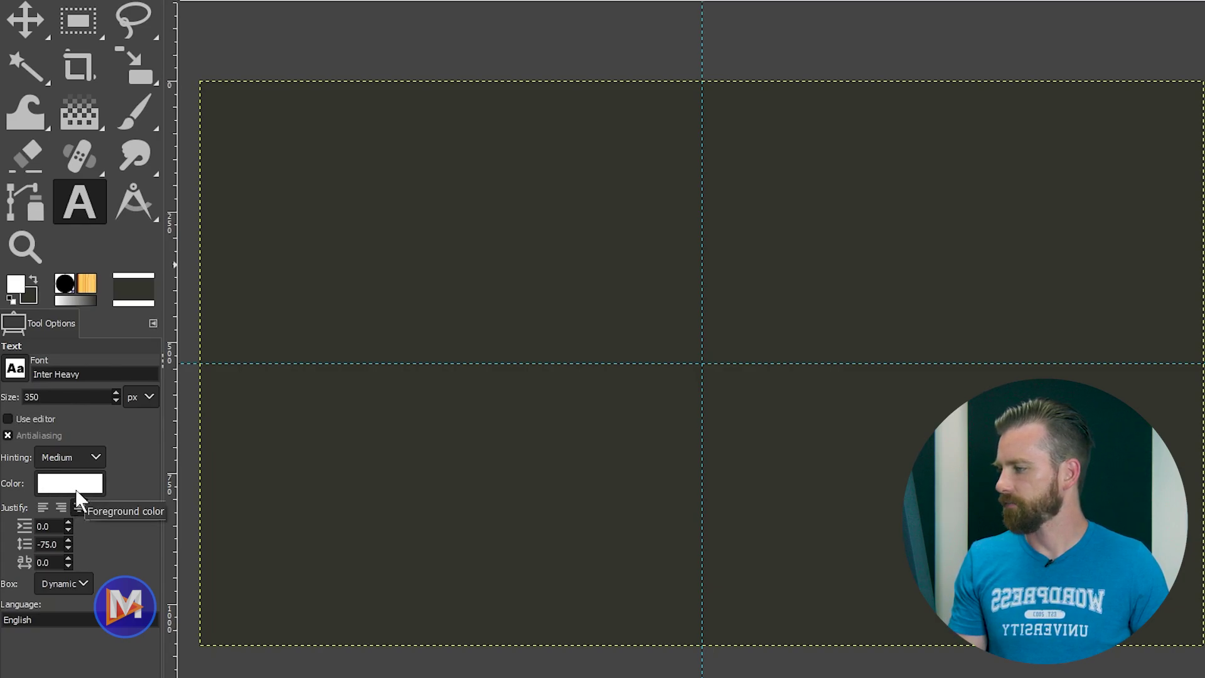
pyautogui.moveTo(55, 544); pyautogui.dragTo(25, 546)
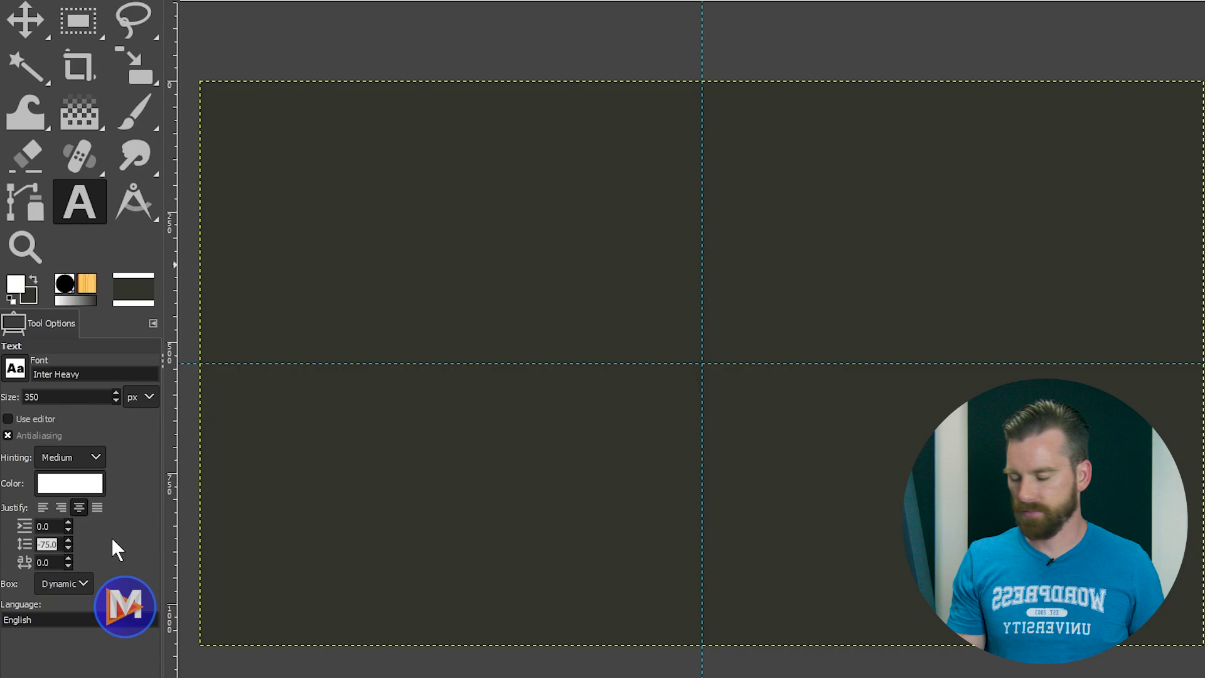
pyautogui.write('0')
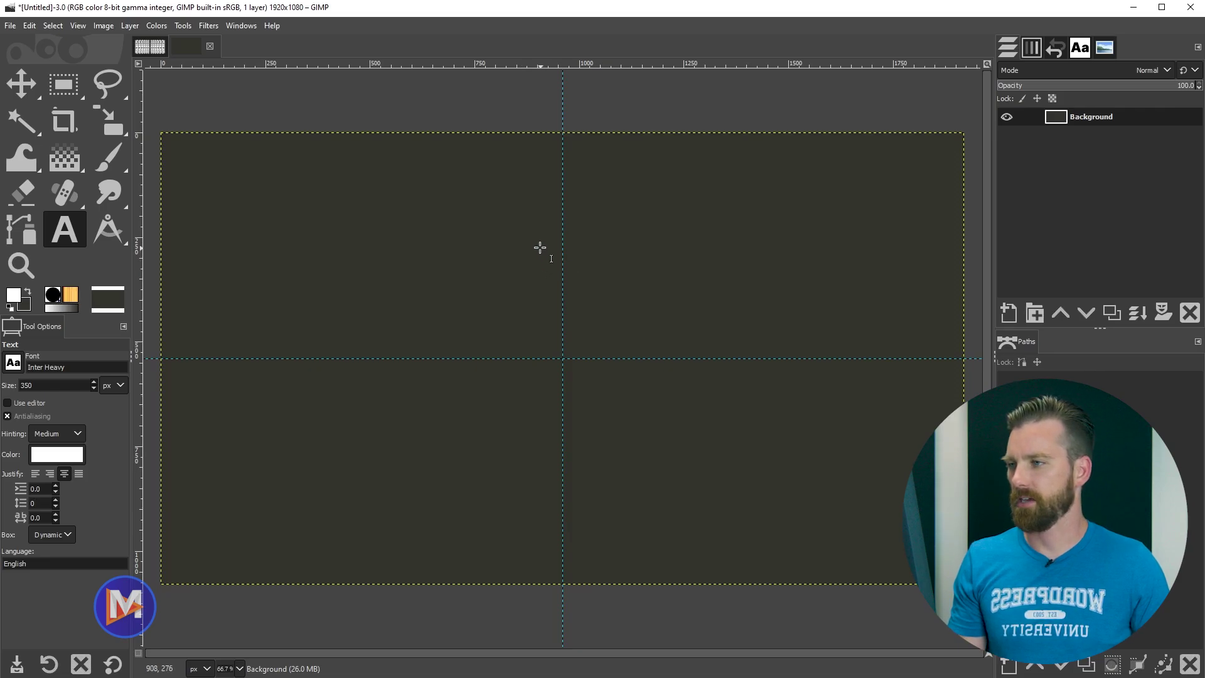
# Type 'GIMP' on the canvas and switch the text direction to vertical
pyautogui.click(539, 248)
pyautogui.write('GIMP')
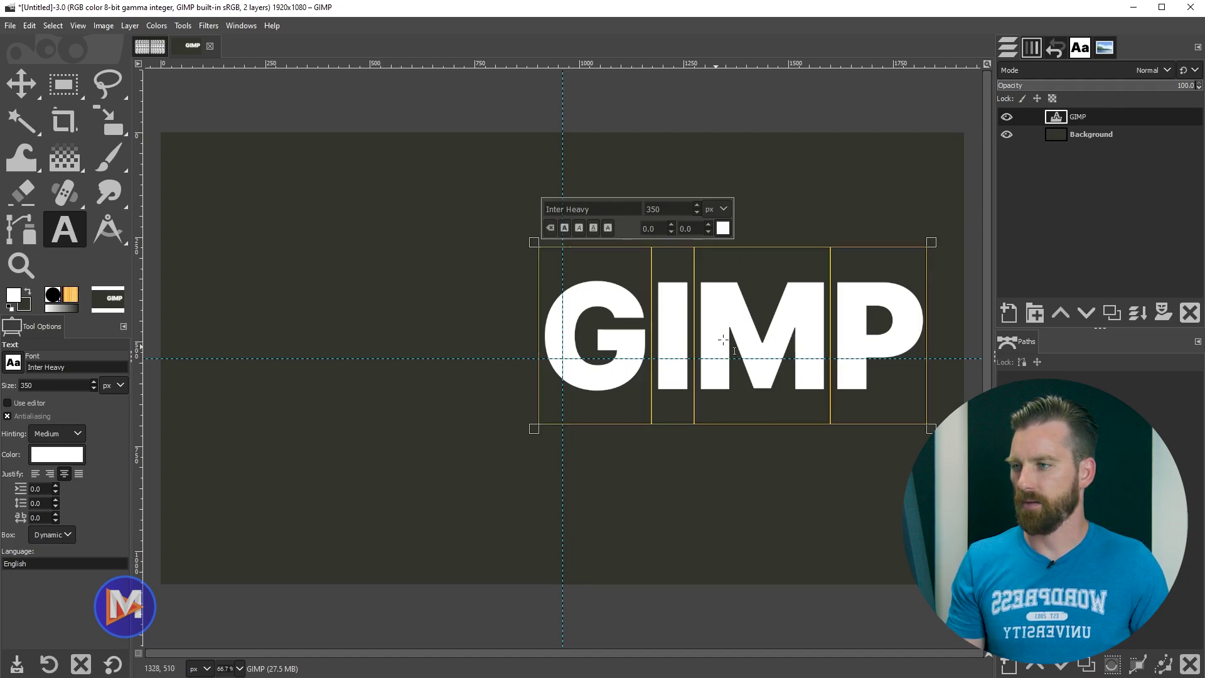
pyautogui.rightClick(654, 302)
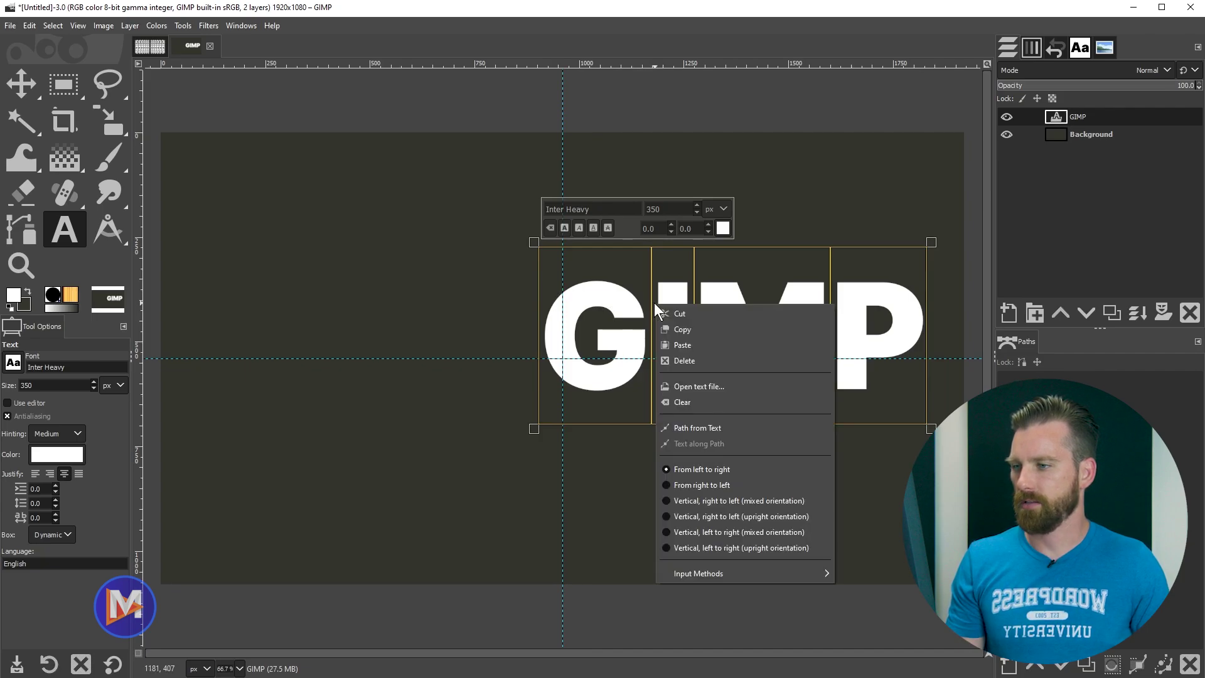
pyautogui.click(697, 500)
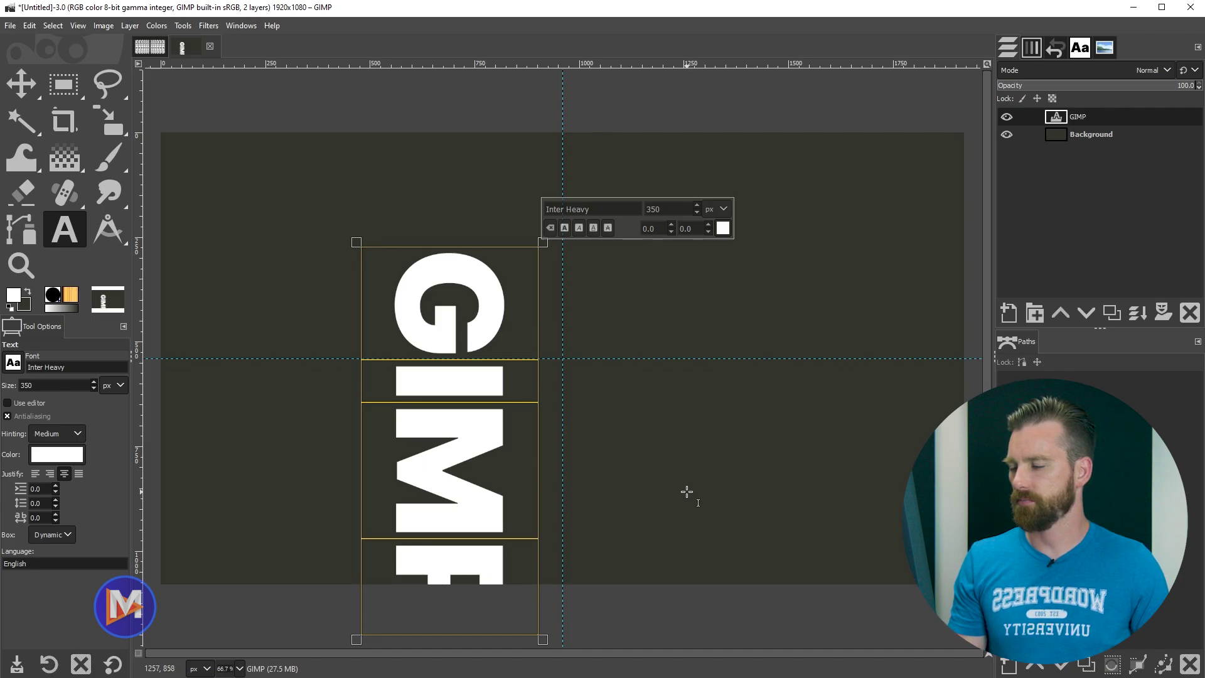
# Move the vertical text to the centre, crop the layer to content, and nudge it slightly
pyautogui.click(25, 83)
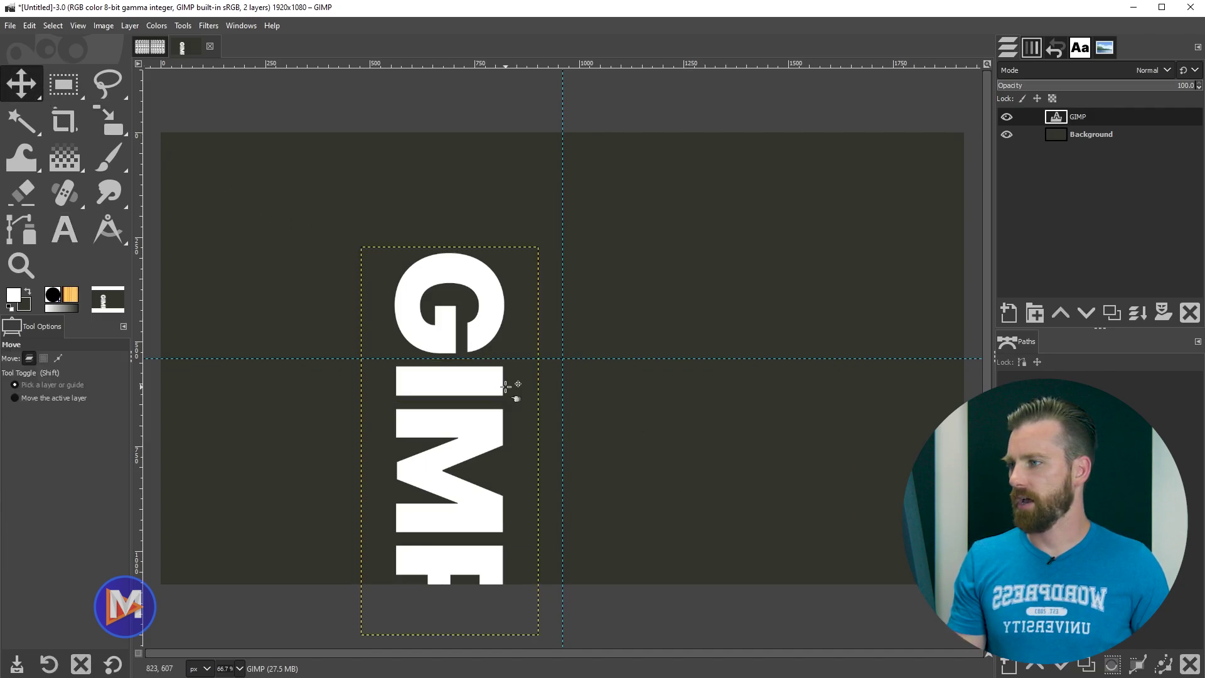
pyautogui.moveTo(473, 280); pyautogui.dragTo(644, 193)
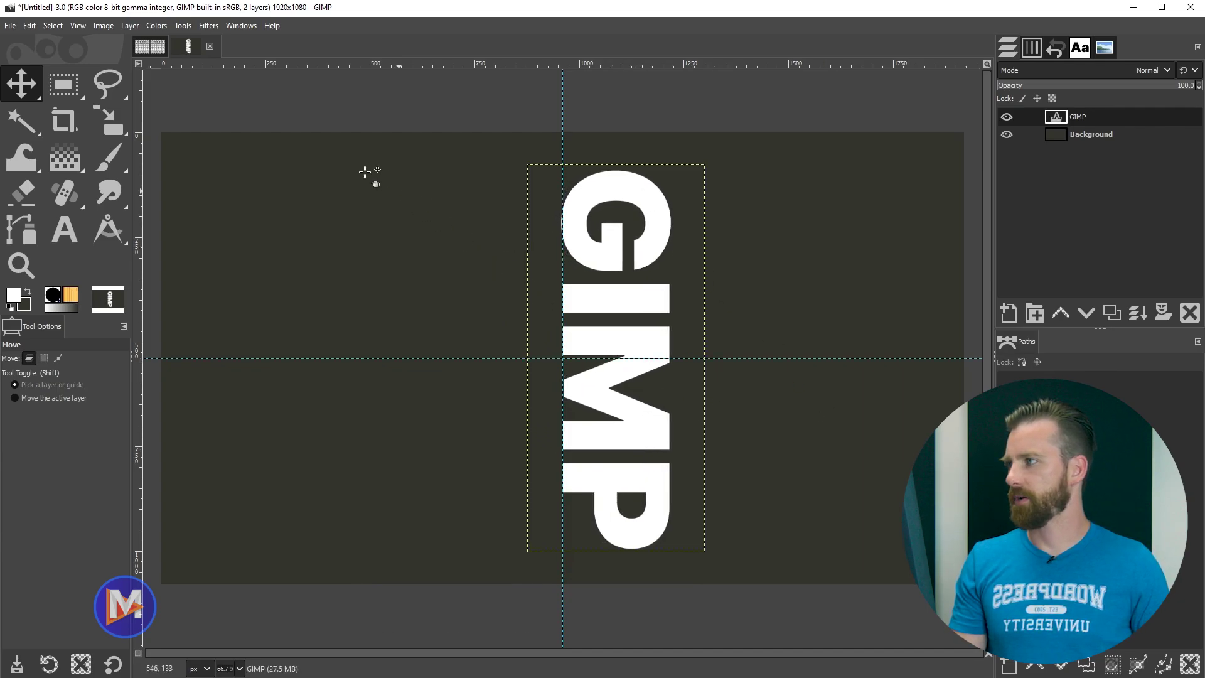
pyautogui.click(134, 27)
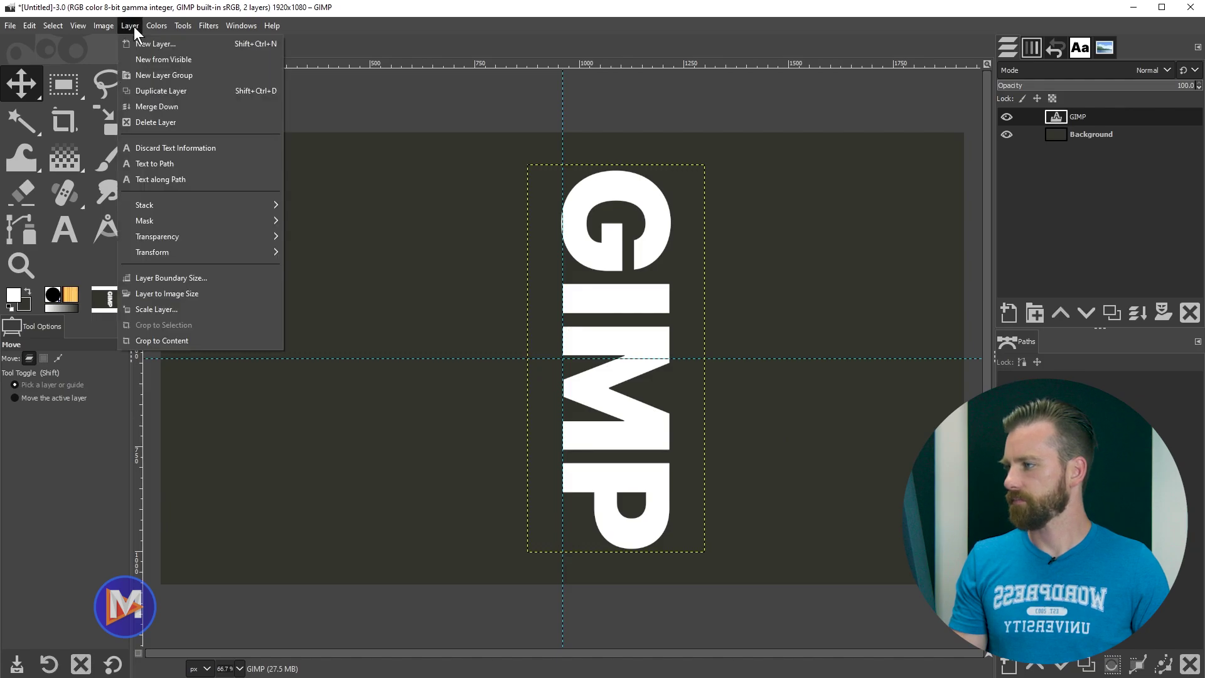
pyautogui.click(161, 340)
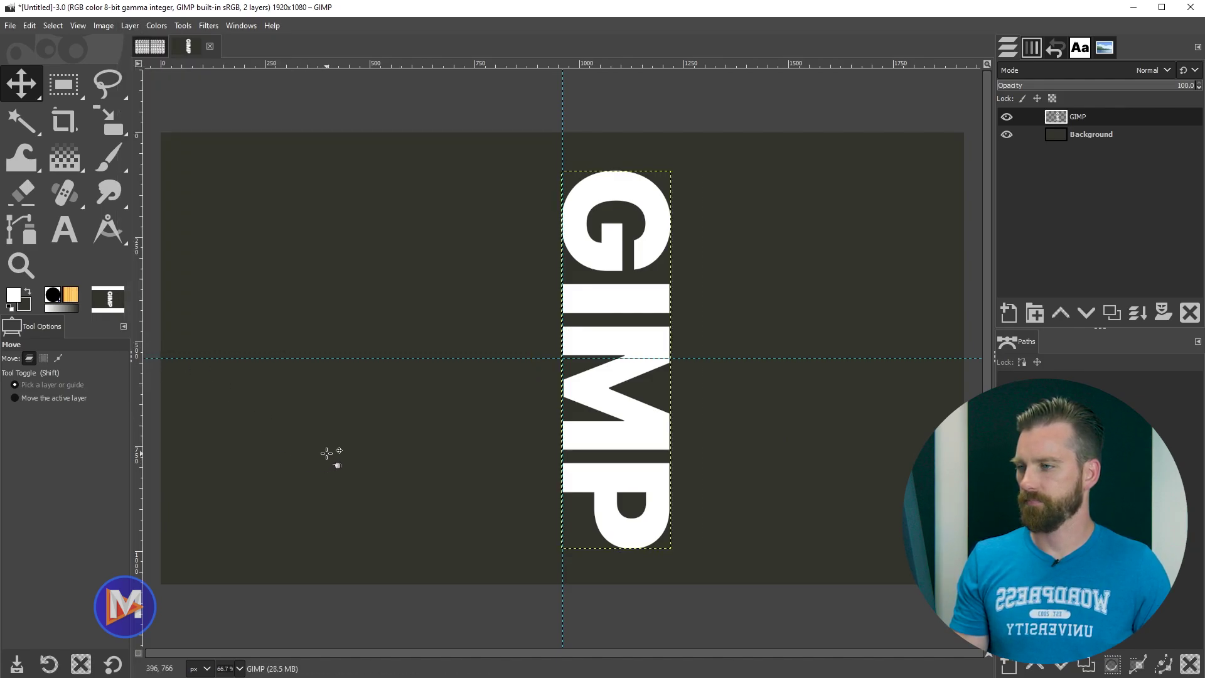
pyautogui.moveTo(591, 338); pyautogui.dragTo(590, 337)
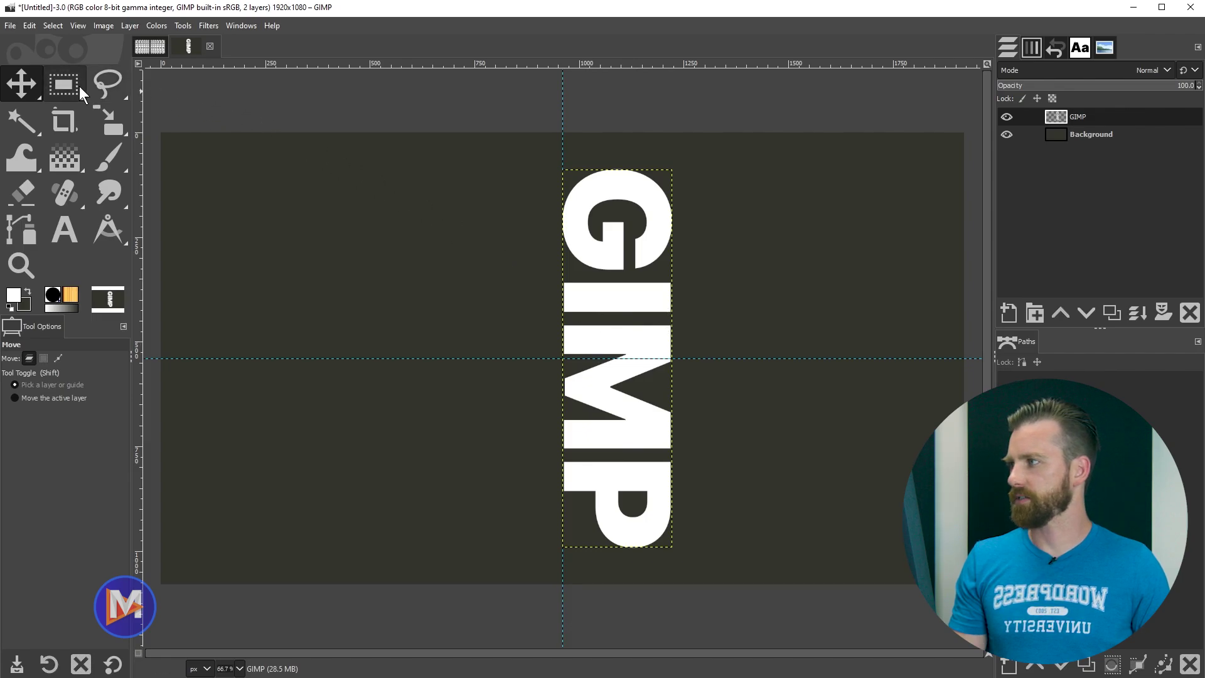
# Draw a rectangle selection without fixed ratio, stretched to 1969×785 px across the full canvas width
pyautogui.click(71, 89)
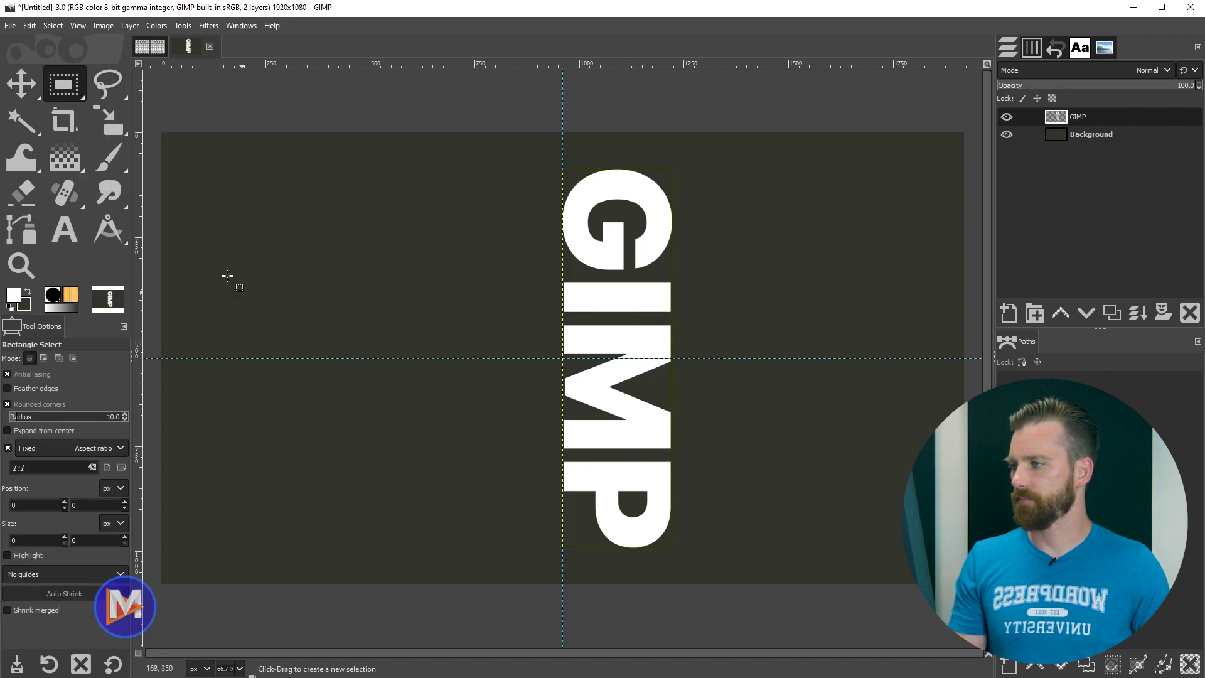
pyautogui.moveTo(207, 229); pyautogui.dragTo(533, 248)
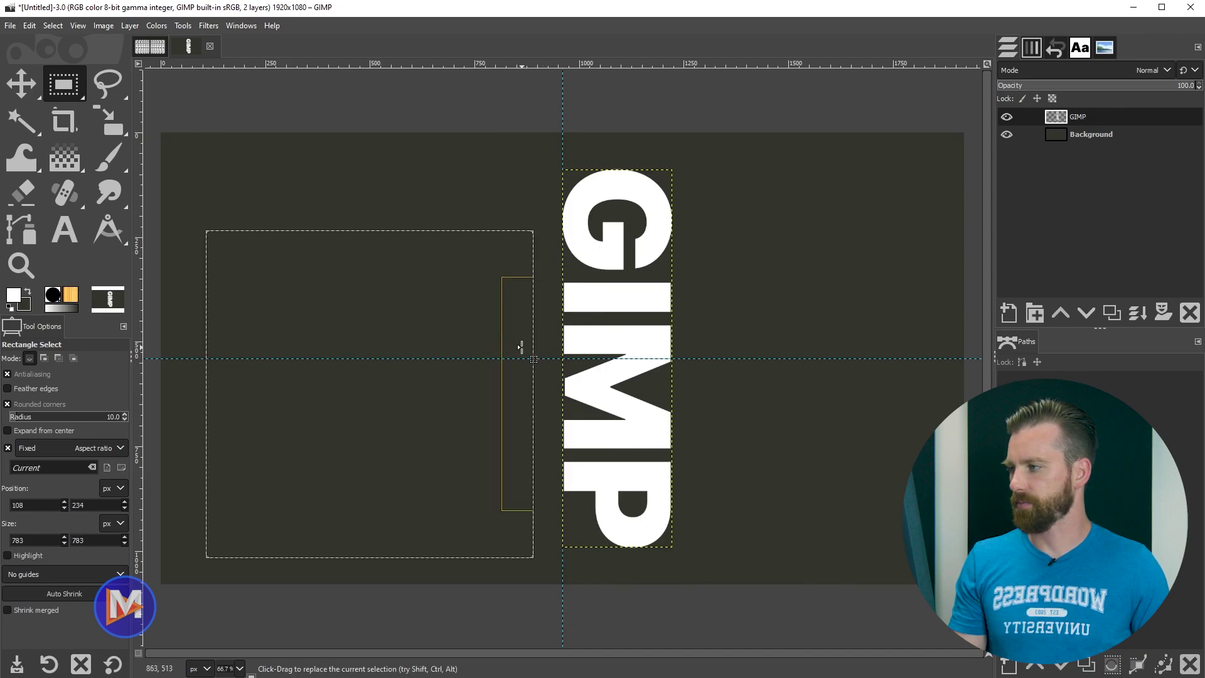
pyautogui.click(8, 448)
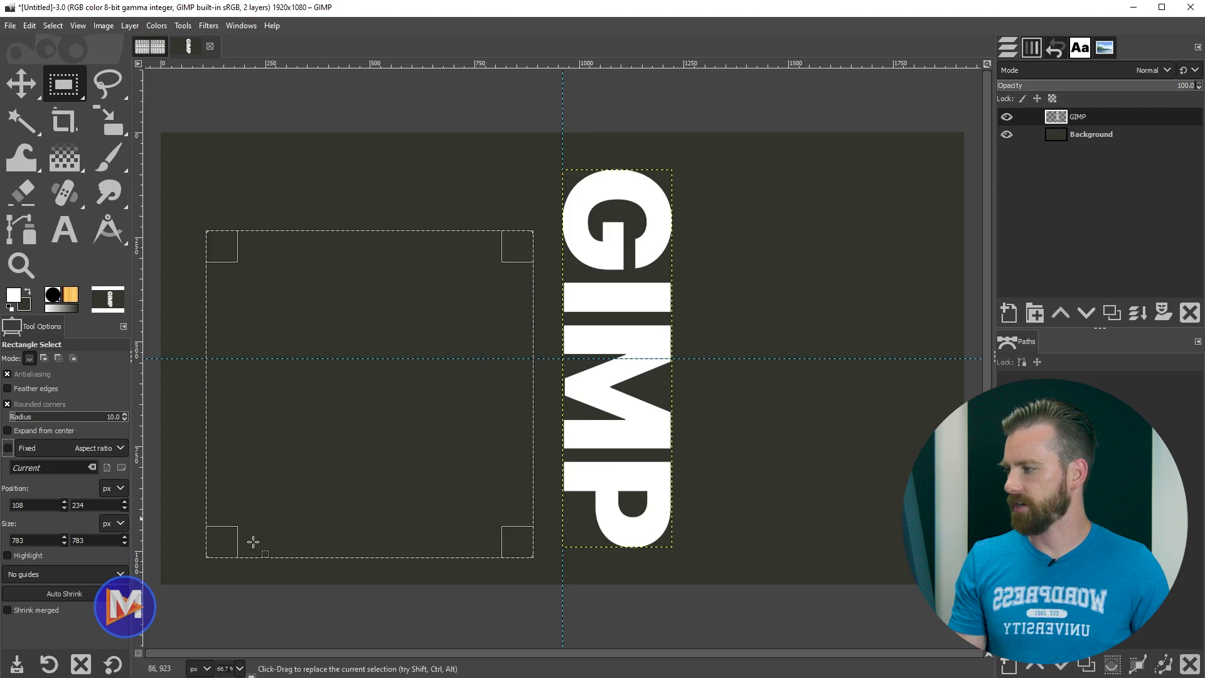
pyautogui.moveTo(508, 355); pyautogui.dragTo(962, 320)
pyautogui.moveTo(221, 336); pyautogui.dragTo(163, 336)
pyautogui.moveTo(587, 550)
pyautogui.mouseDown()
pyautogui.moveTo(586, 514)
pyautogui.moveTo(587, 529)
pyautogui.mouseUp()
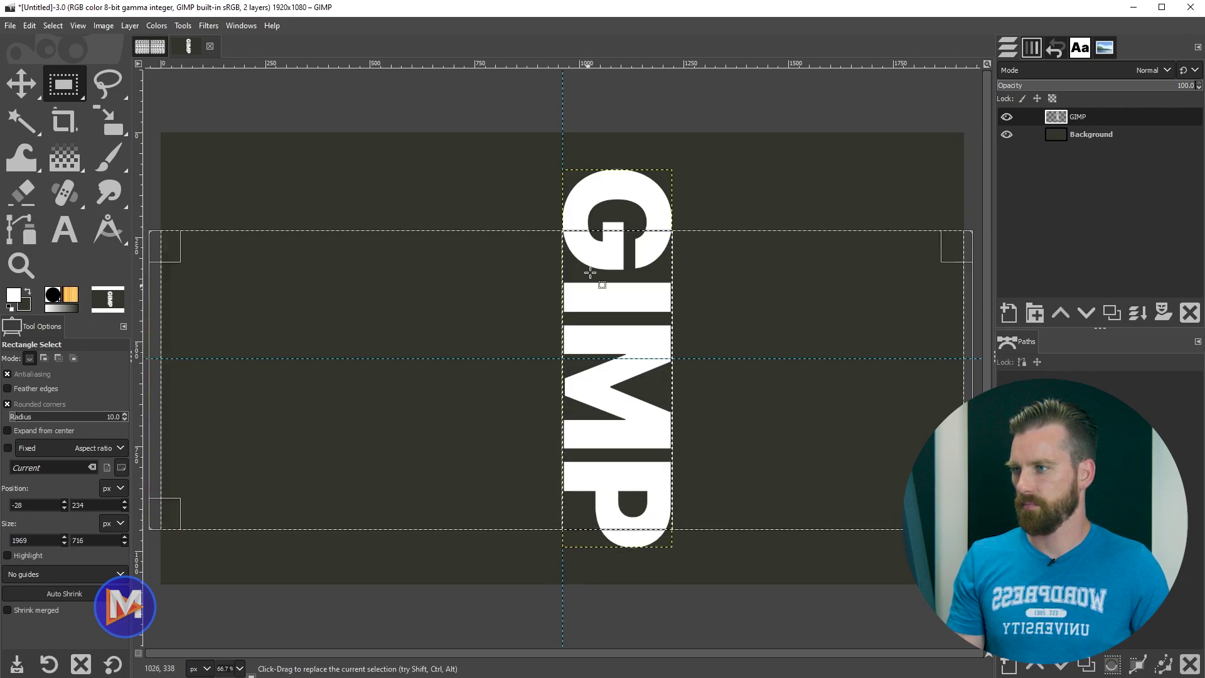
pyautogui.moveTo(591, 244); pyautogui.dragTo(591, 215)
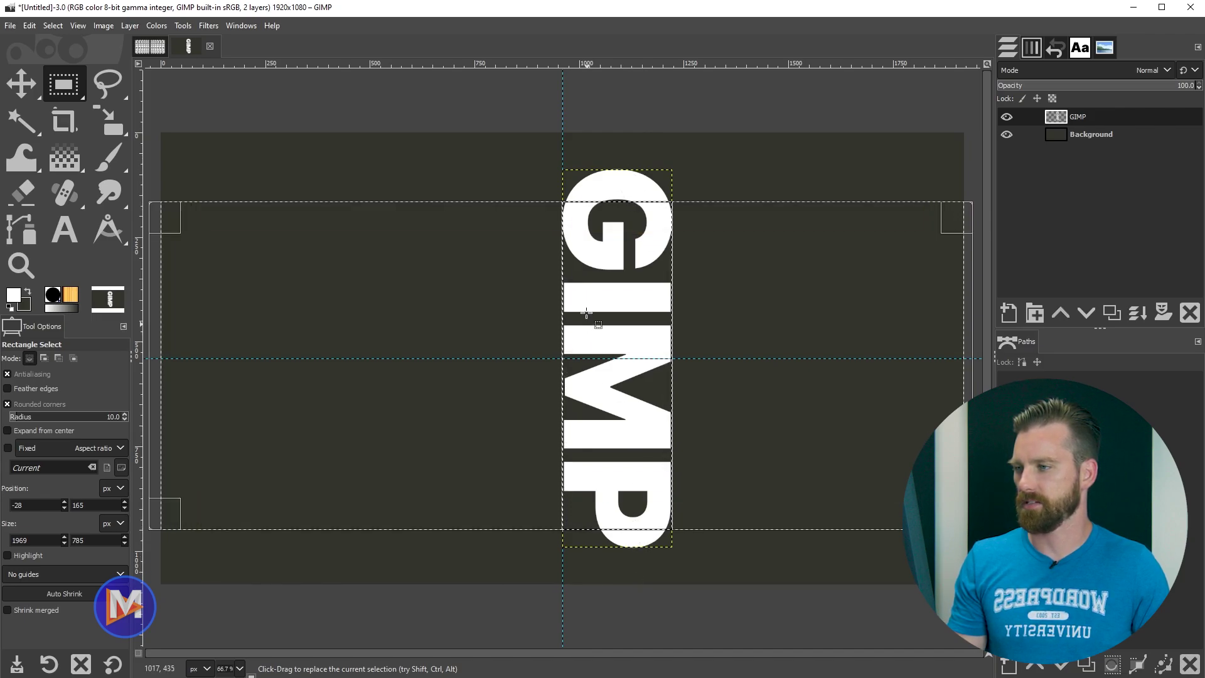
pyautogui.moveTo(586, 312)
pyautogui.mouseDown()
pyautogui.moveTo(599, 325)
pyautogui.moveTo(599, 312)
pyautogui.moveTo(600, 334)
pyautogui.moveTo(600, 312)
pyautogui.mouseUp()
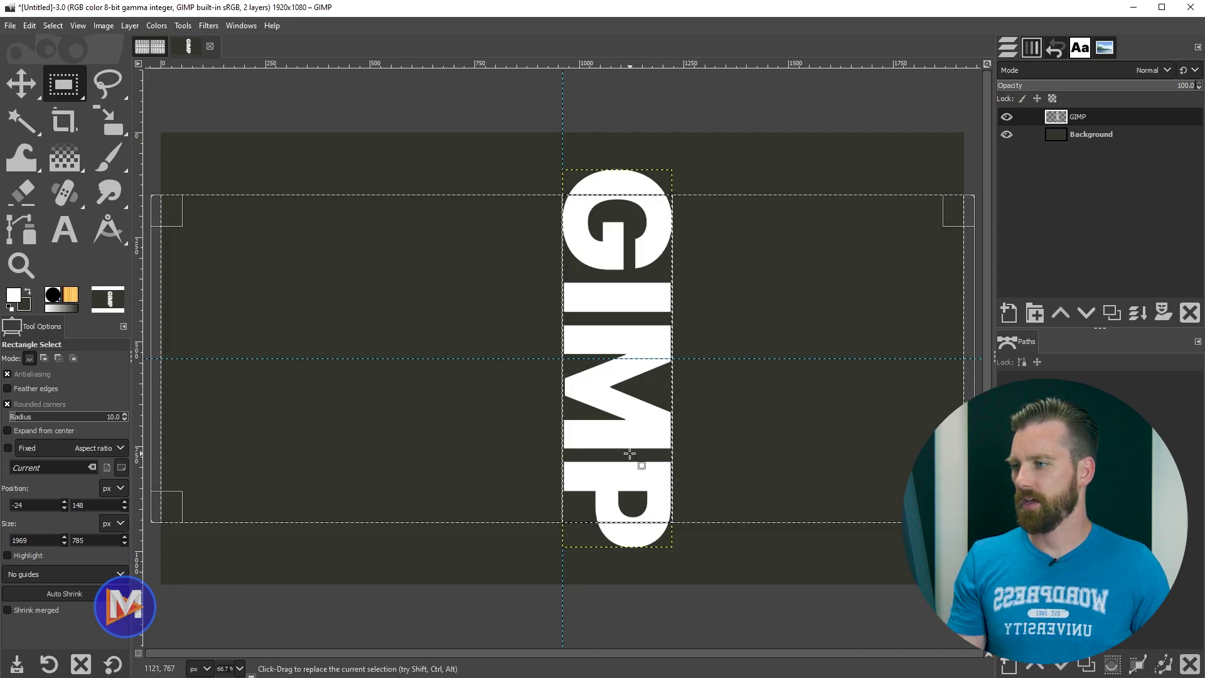
# Add guides along the selection's edges with New Guides from Selection, then select none
pyautogui.click(104, 25)
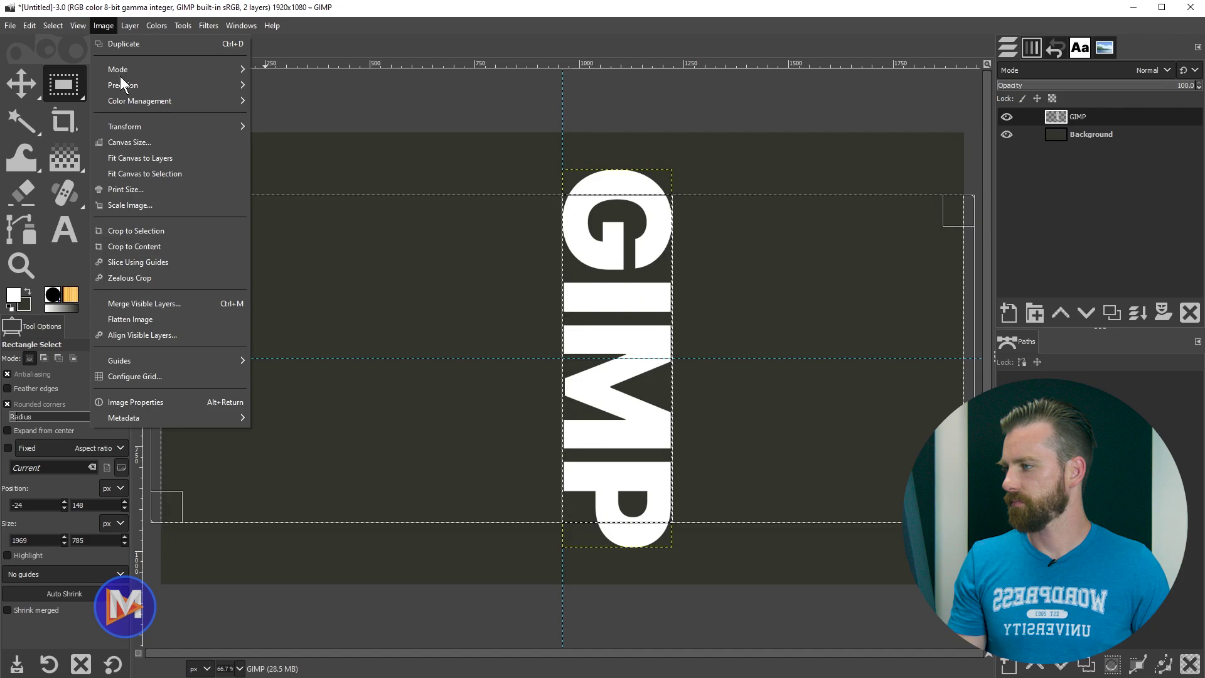
pyautogui.moveTo(177, 362)
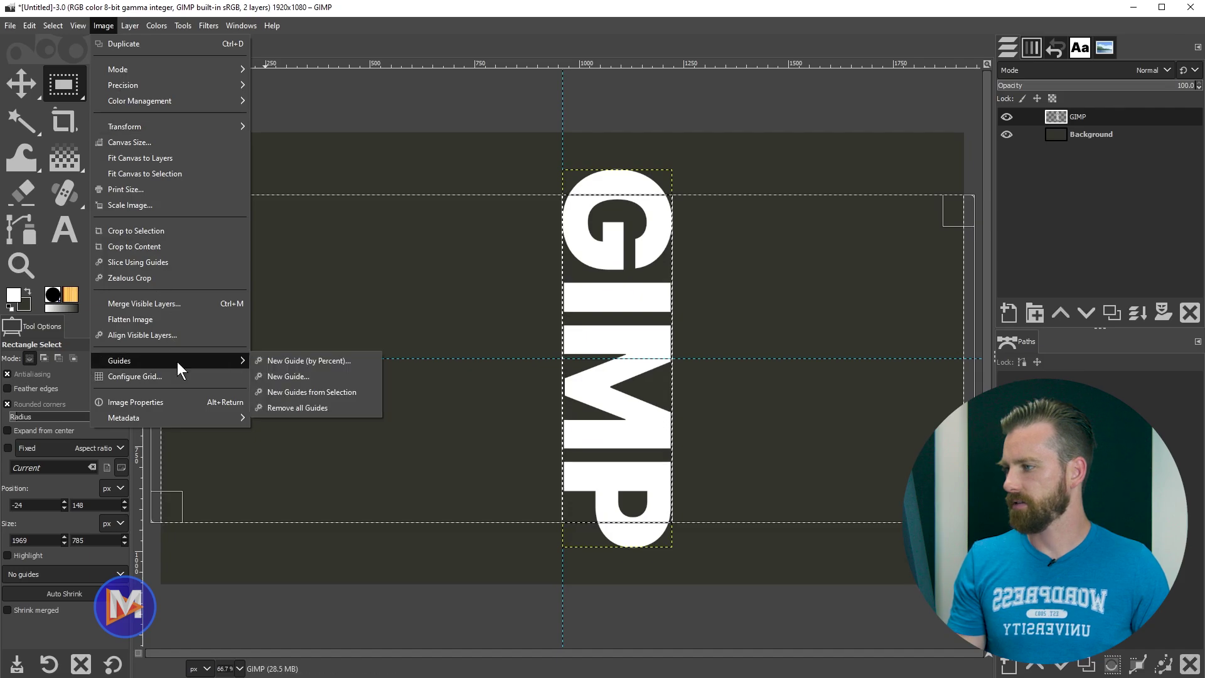
pyautogui.click(335, 389)
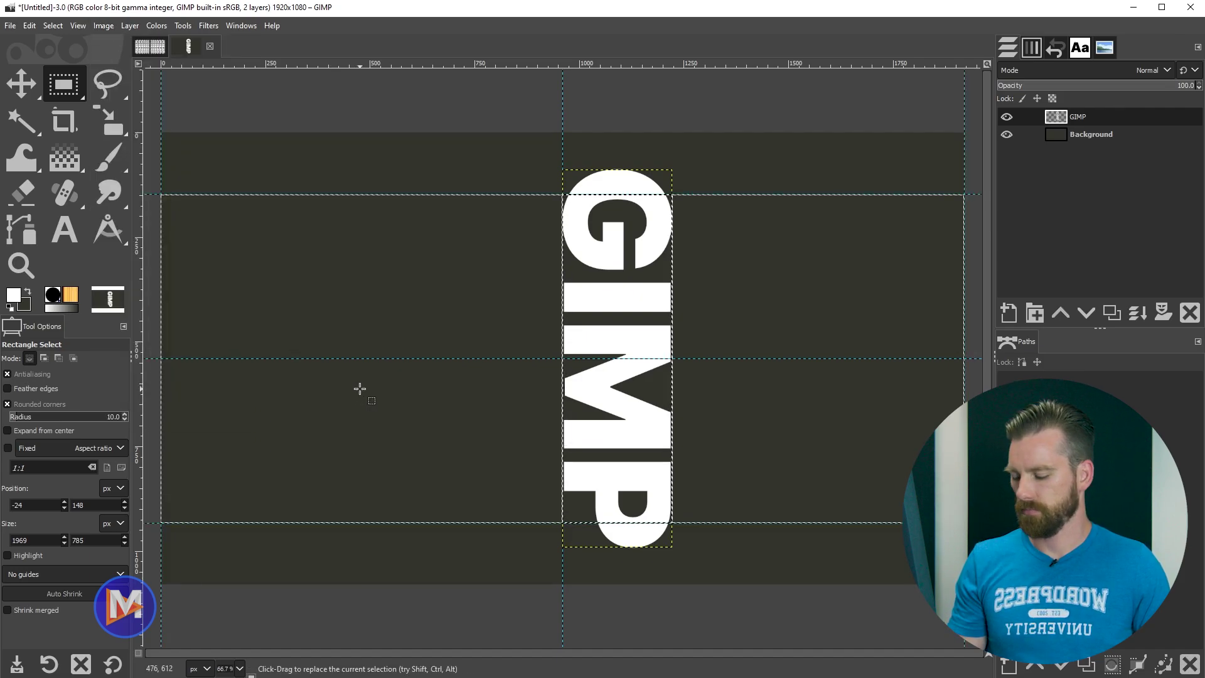
pyautogui.hotkey('ctrl', 'shift', 'a')
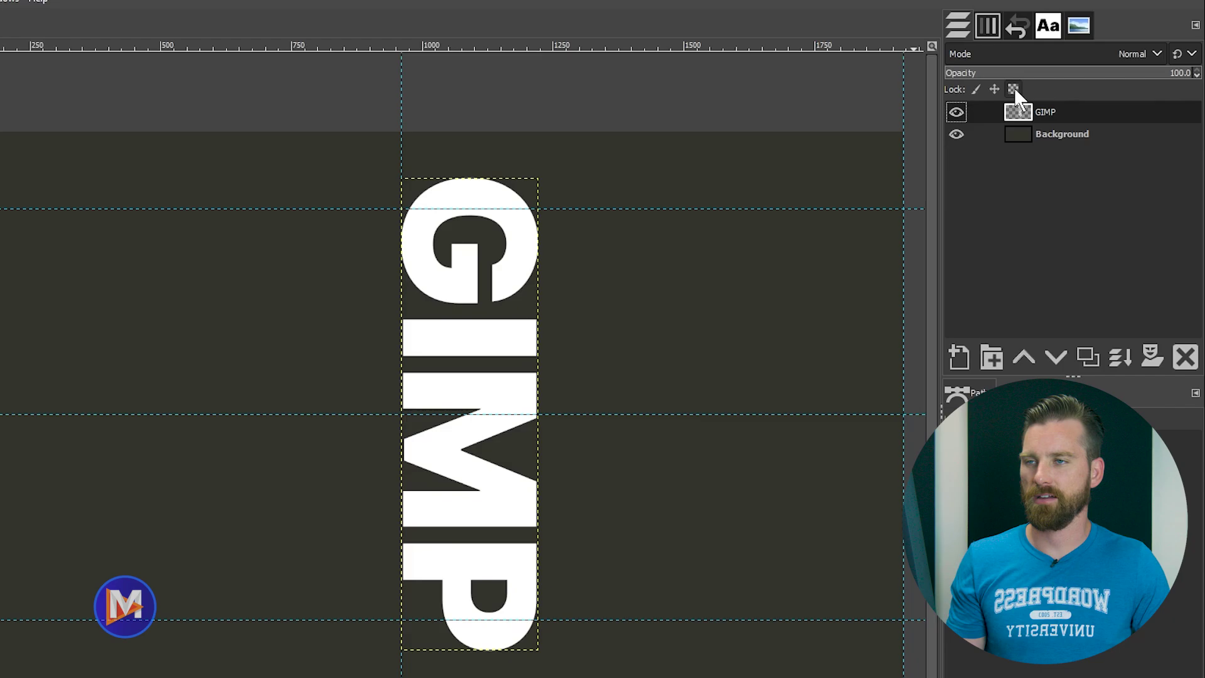
# Lock the text layer's alpha and apply an FG-to-BG gradient shading the letters dark-to-white left to right
pyautogui.click(1014, 88)
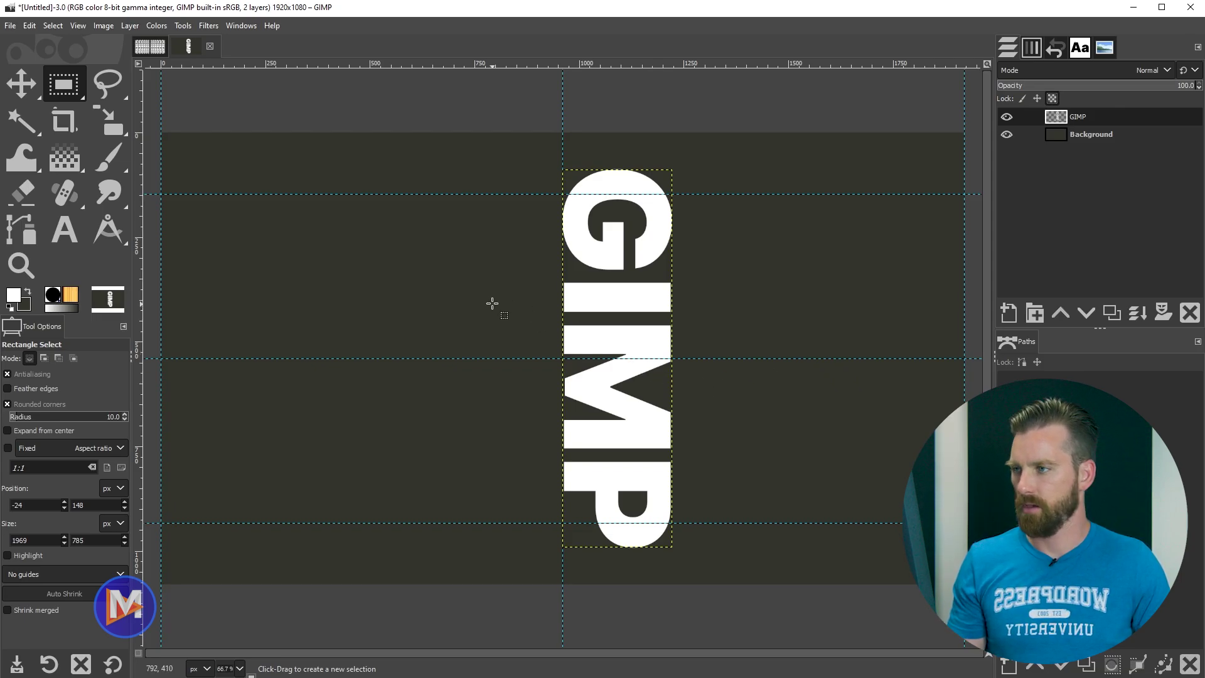
pyautogui.press('g')
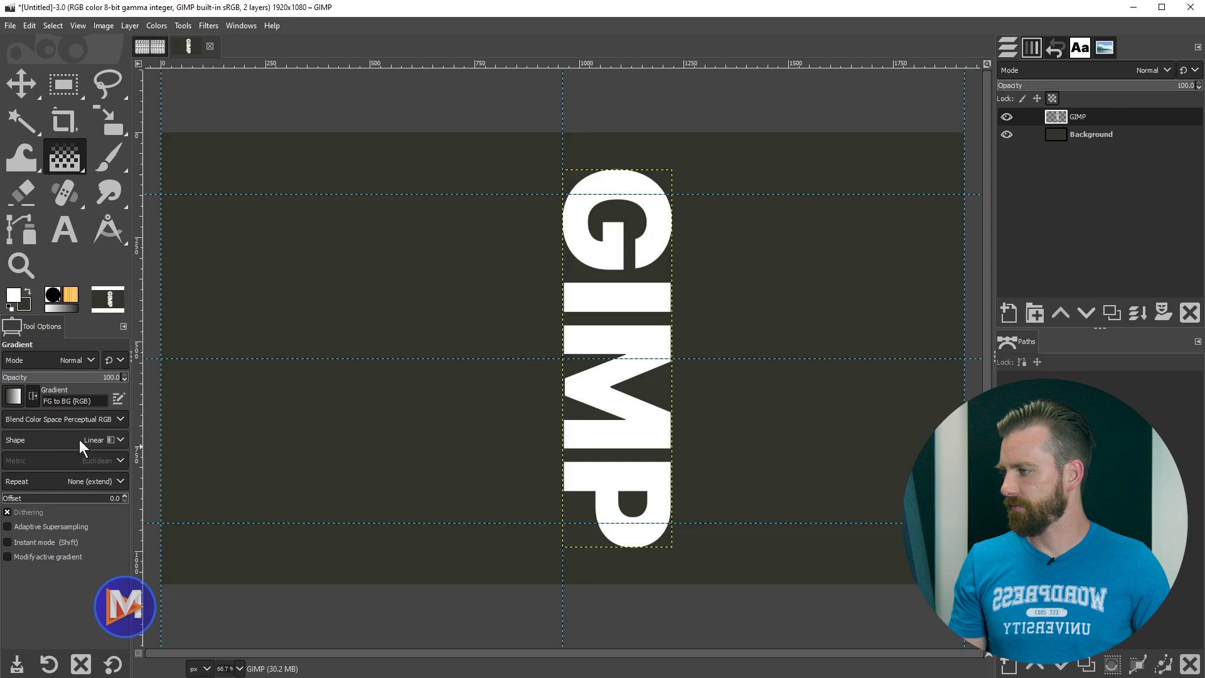
pyautogui.click(13, 397)
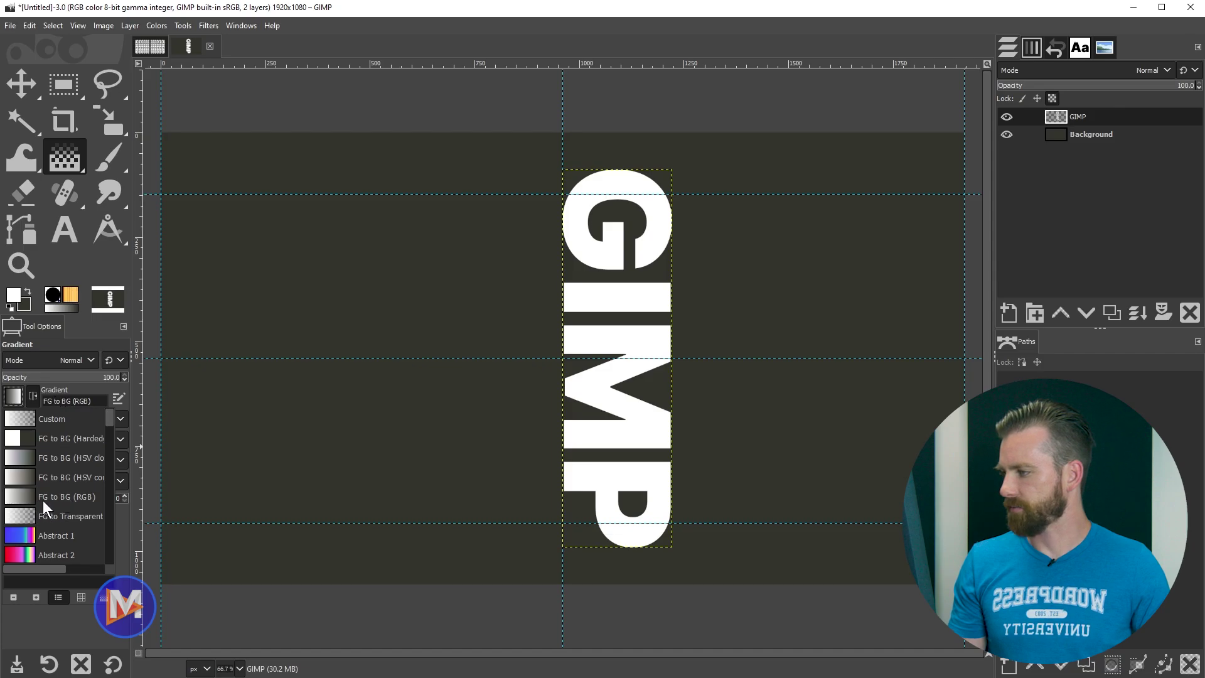
pyautogui.click(14, 397)
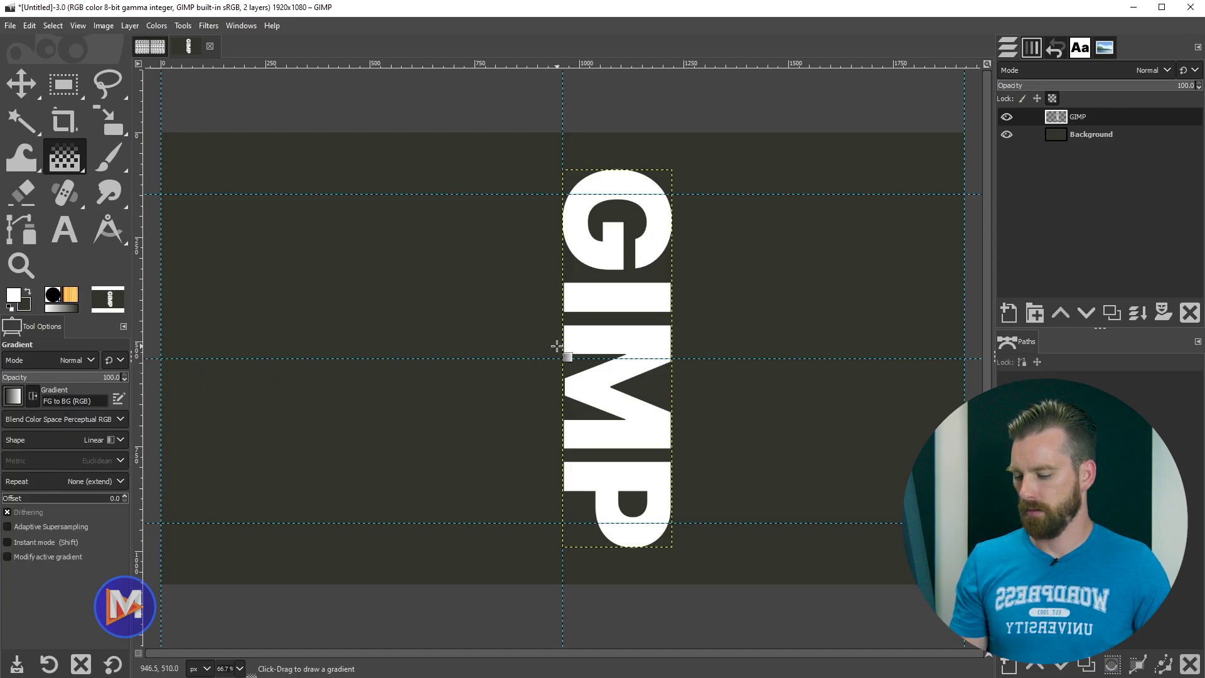
pyautogui.moveTo(564, 347); pyautogui.dragTo(638, 347)
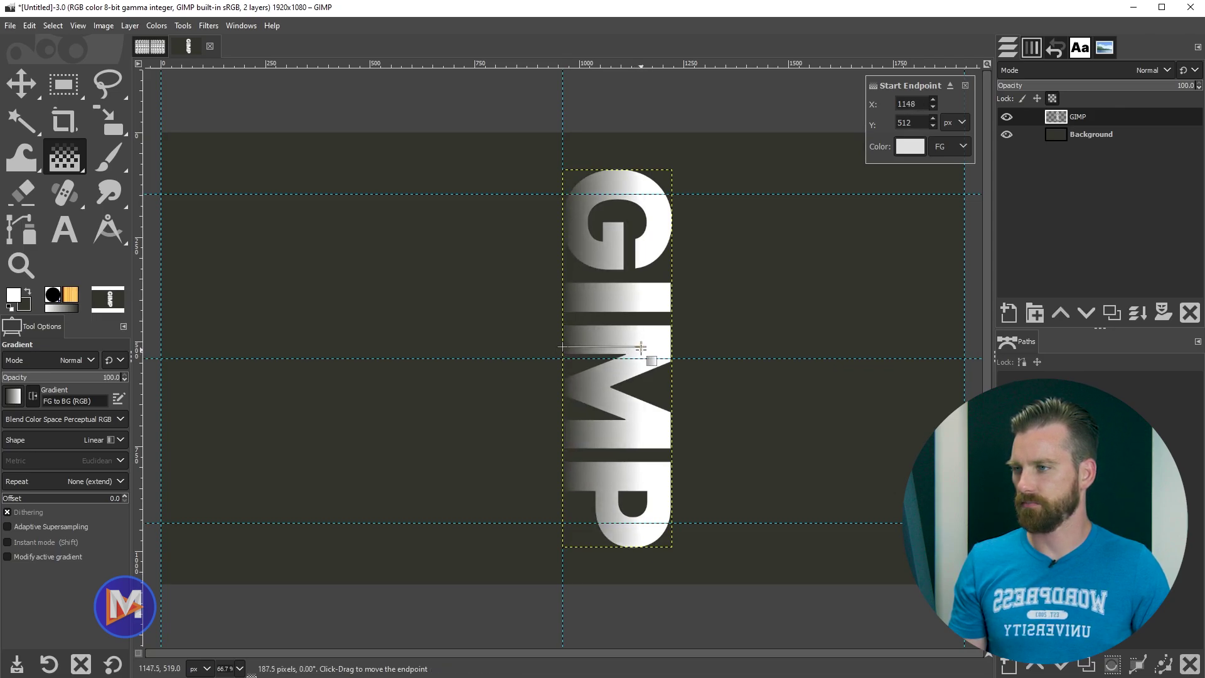
pyautogui.moveTo(564, 347); pyautogui.dragTo(601, 347)
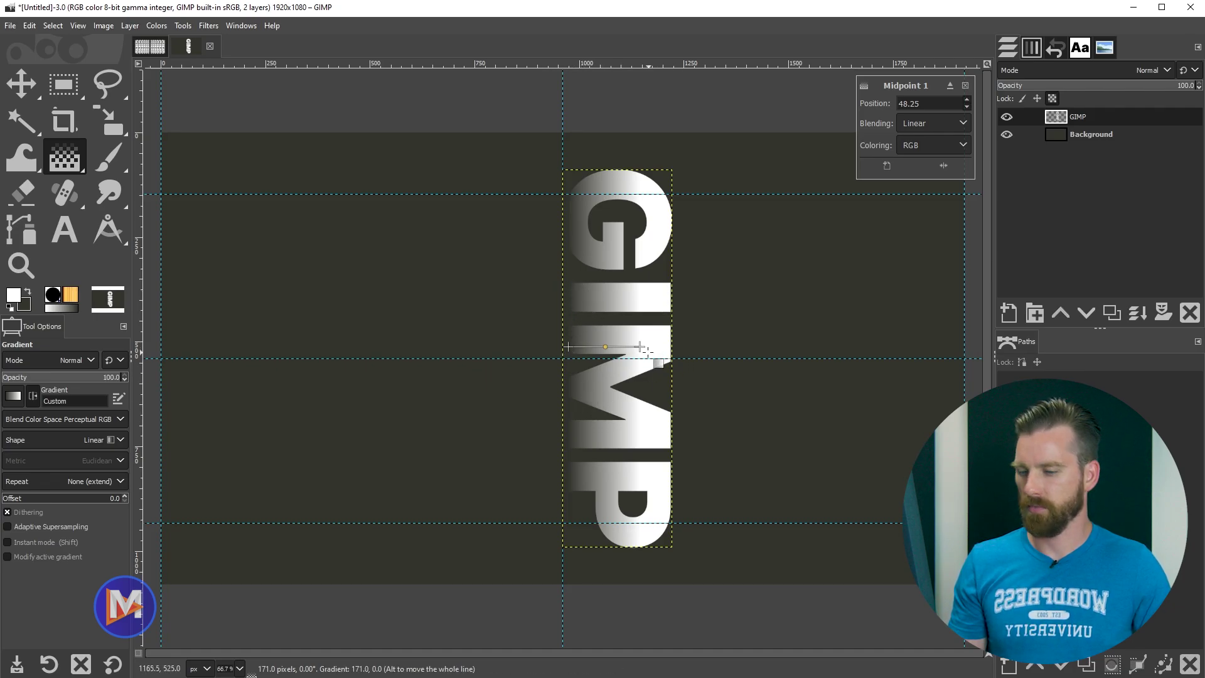
pyautogui.press('Return')
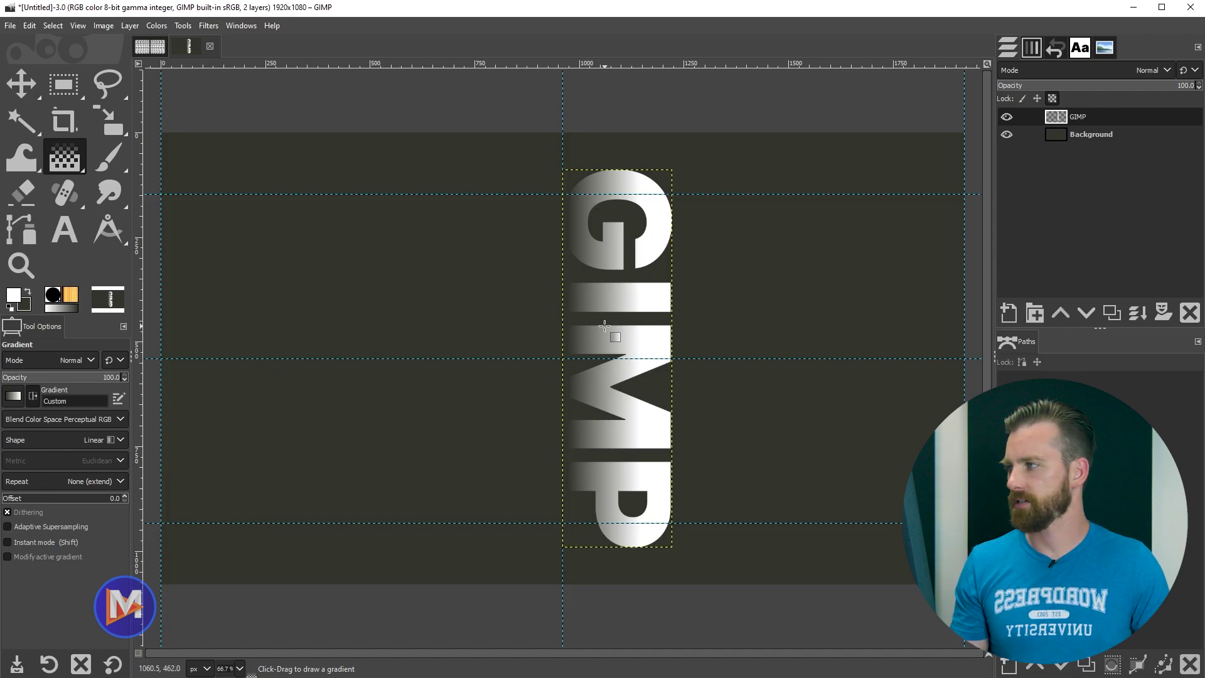
# With Unified Transform, pull the text's top-left and bottom-left corners inward for a perspective slant
pyautogui.hotkey('shift', 't')
pyautogui.click(602, 323)
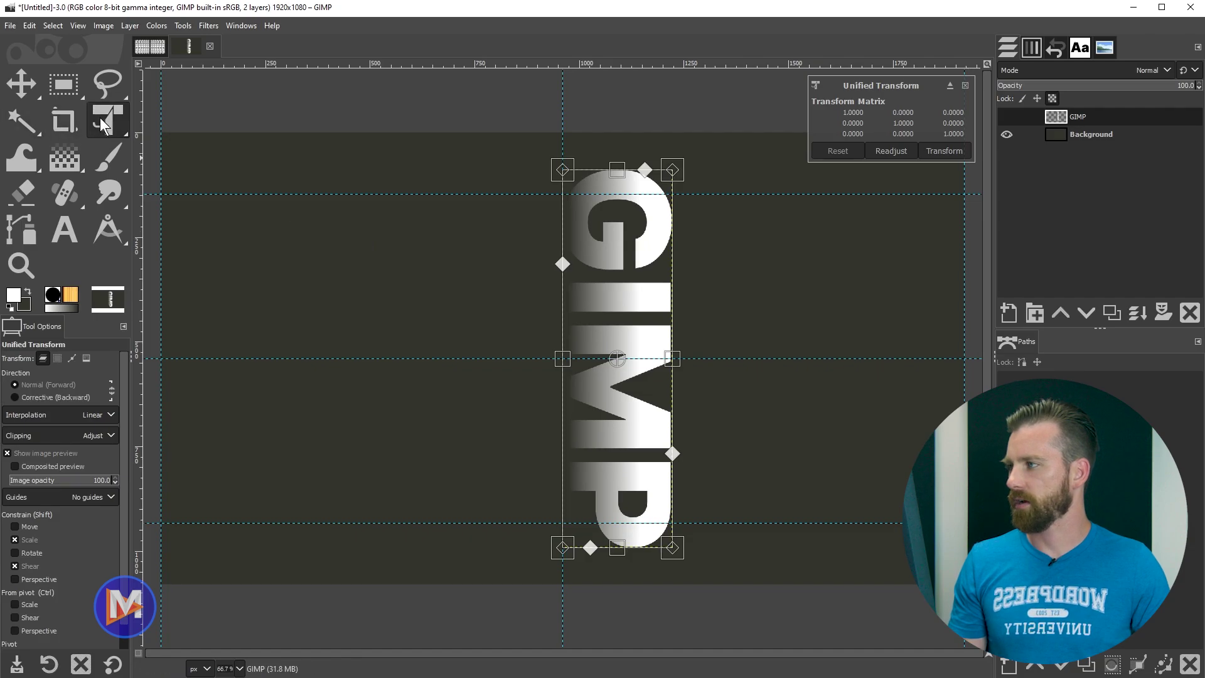
pyautogui.click(100, 118)
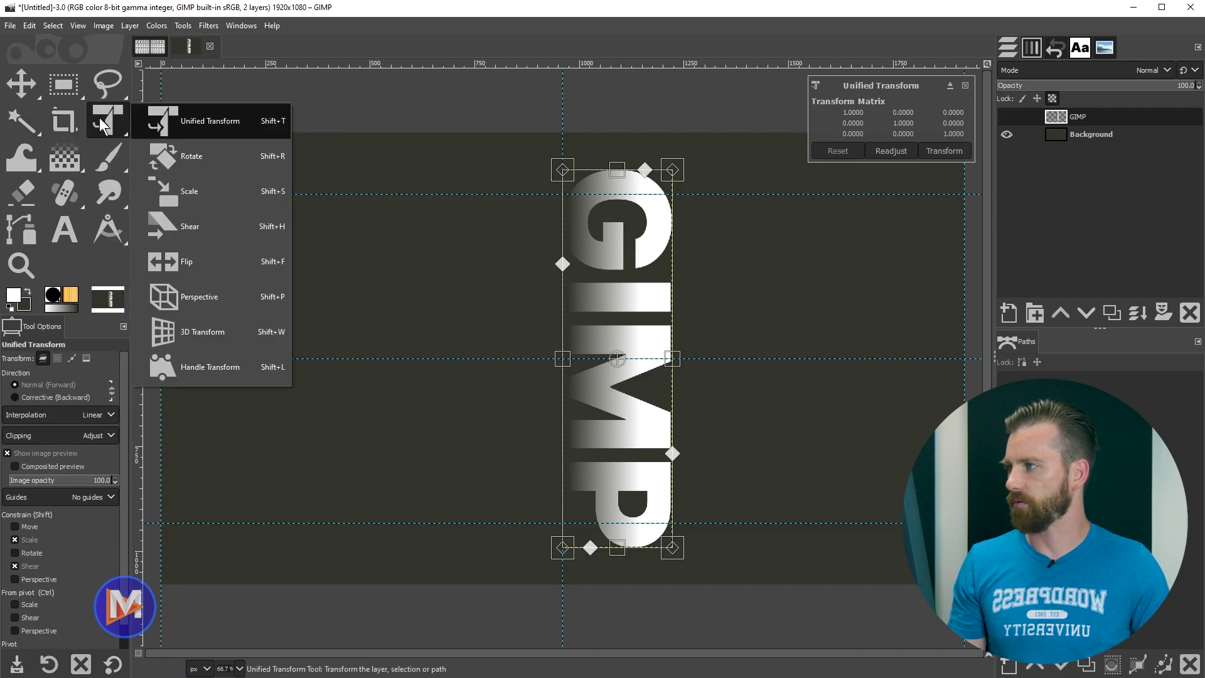
pyautogui.click(193, 122)
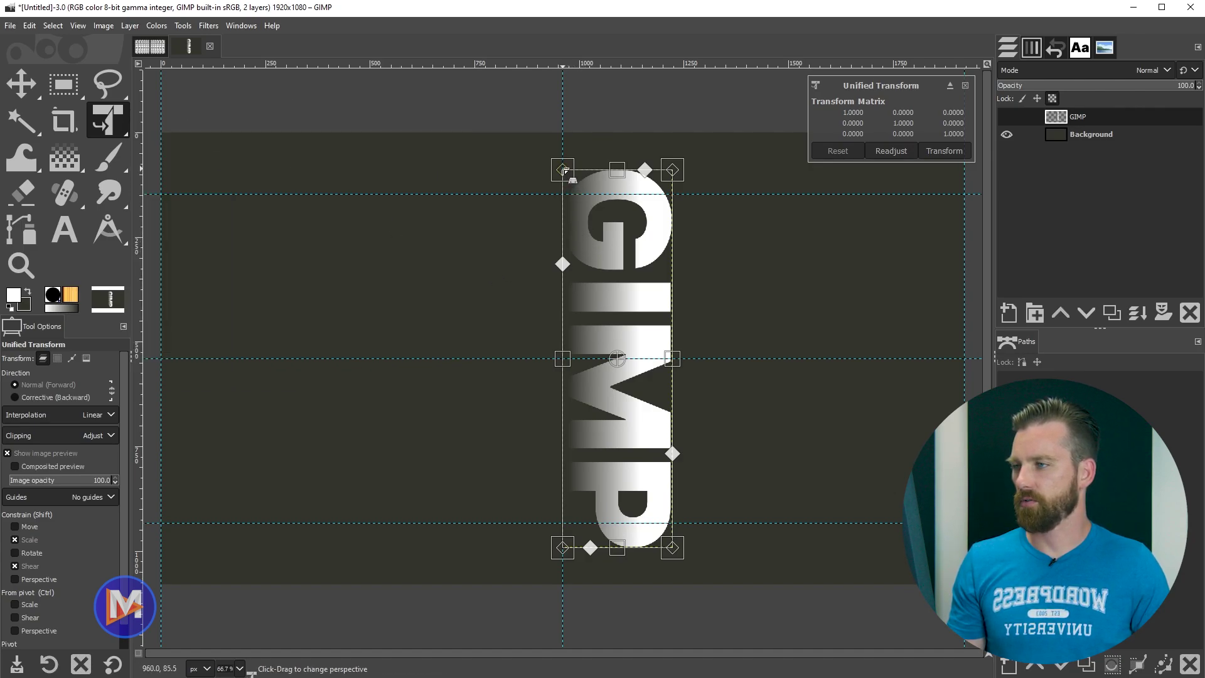
pyautogui.moveTo(564, 171); pyautogui.dragTo(562, 194)
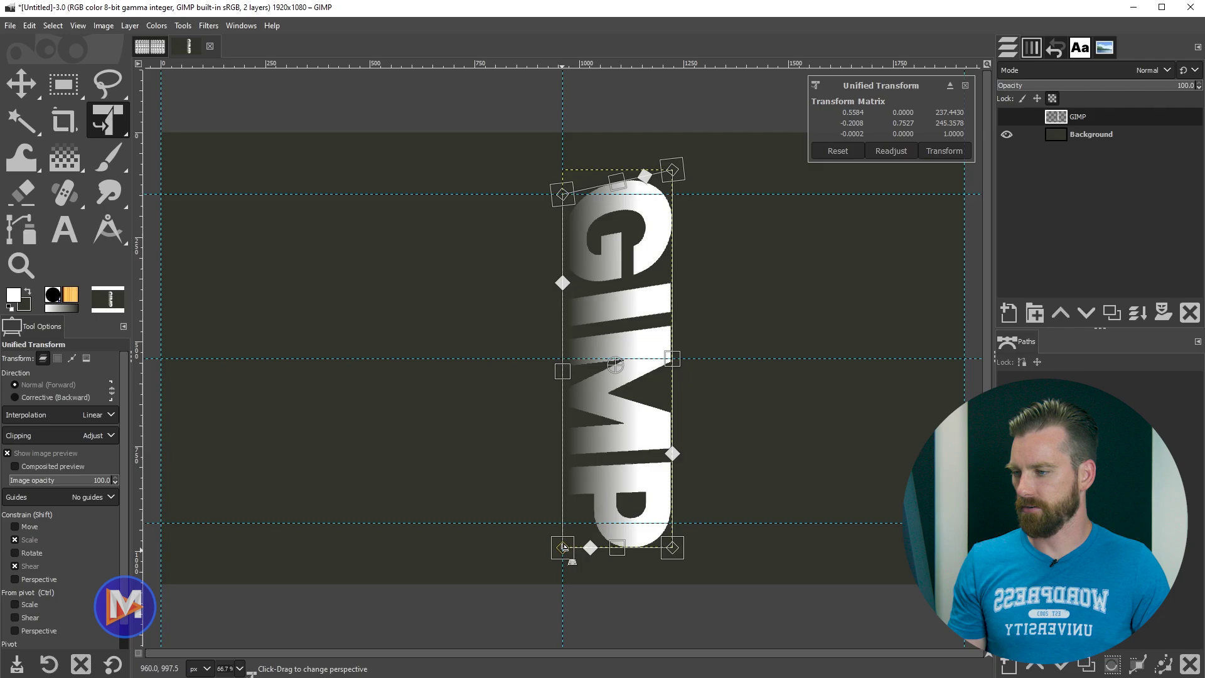
pyautogui.moveTo(563, 546); pyautogui.dragTo(562, 523)
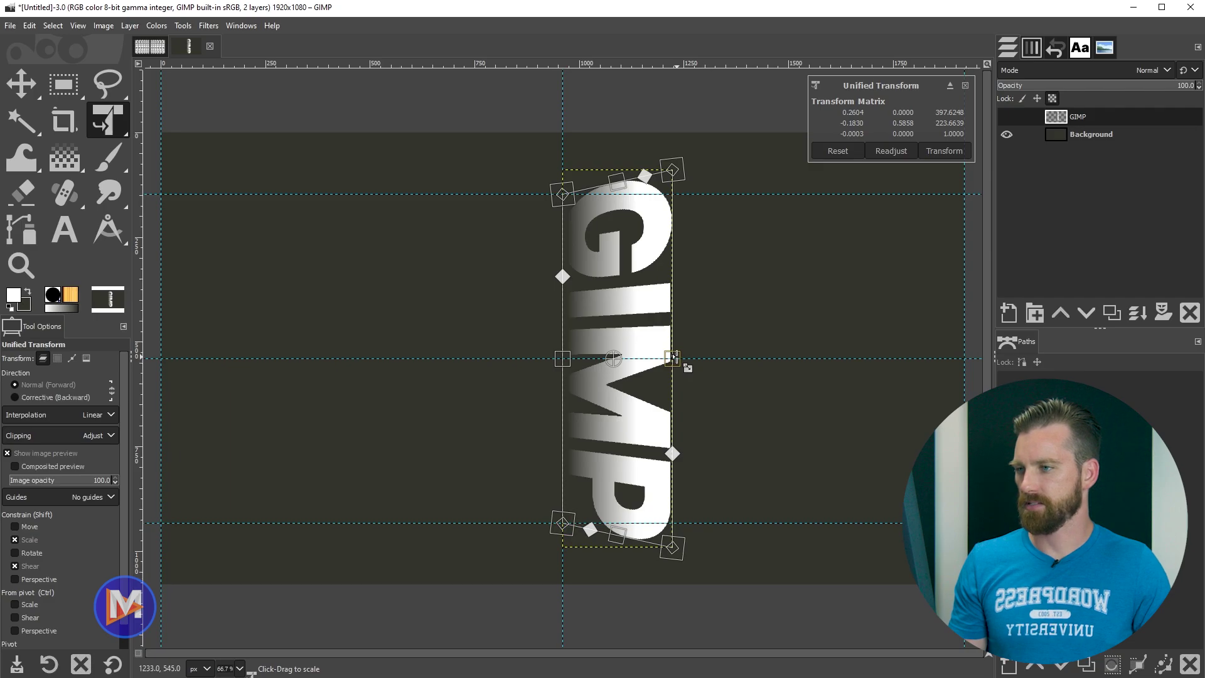
# Try narrowing the text from its right side twice, undoing each attempt
pyautogui.moveTo(670, 357); pyautogui.dragTo(656, 356)
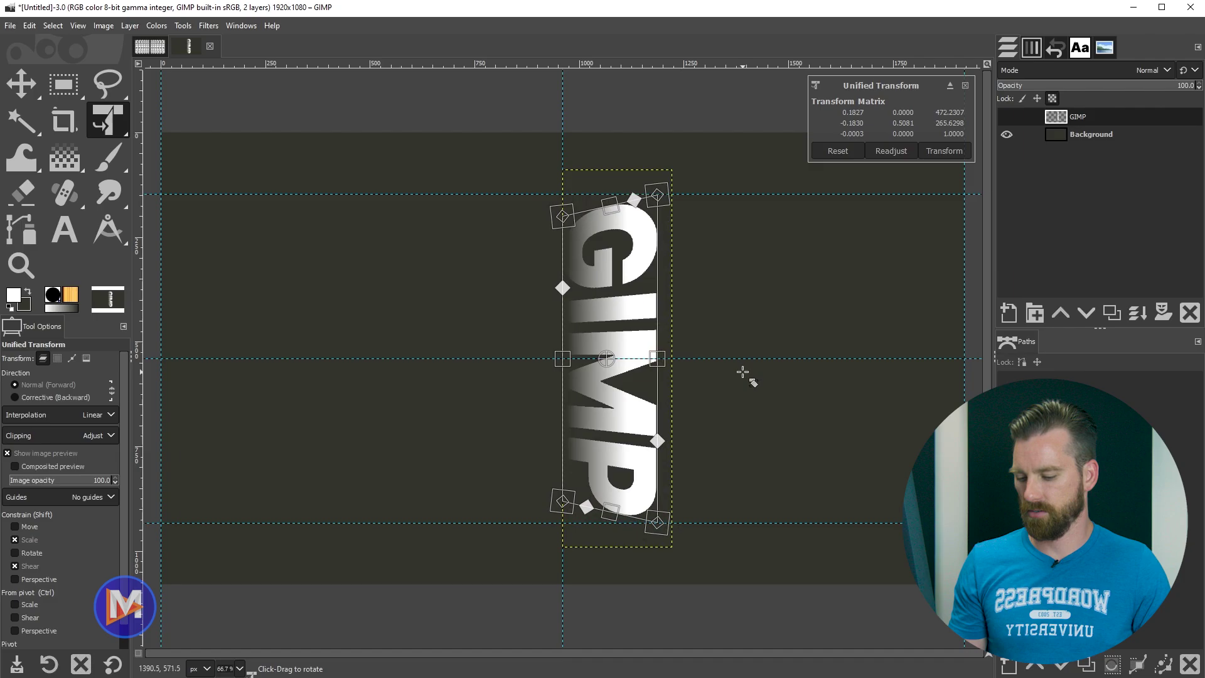
pyautogui.hotkey('ctrl', 'z')
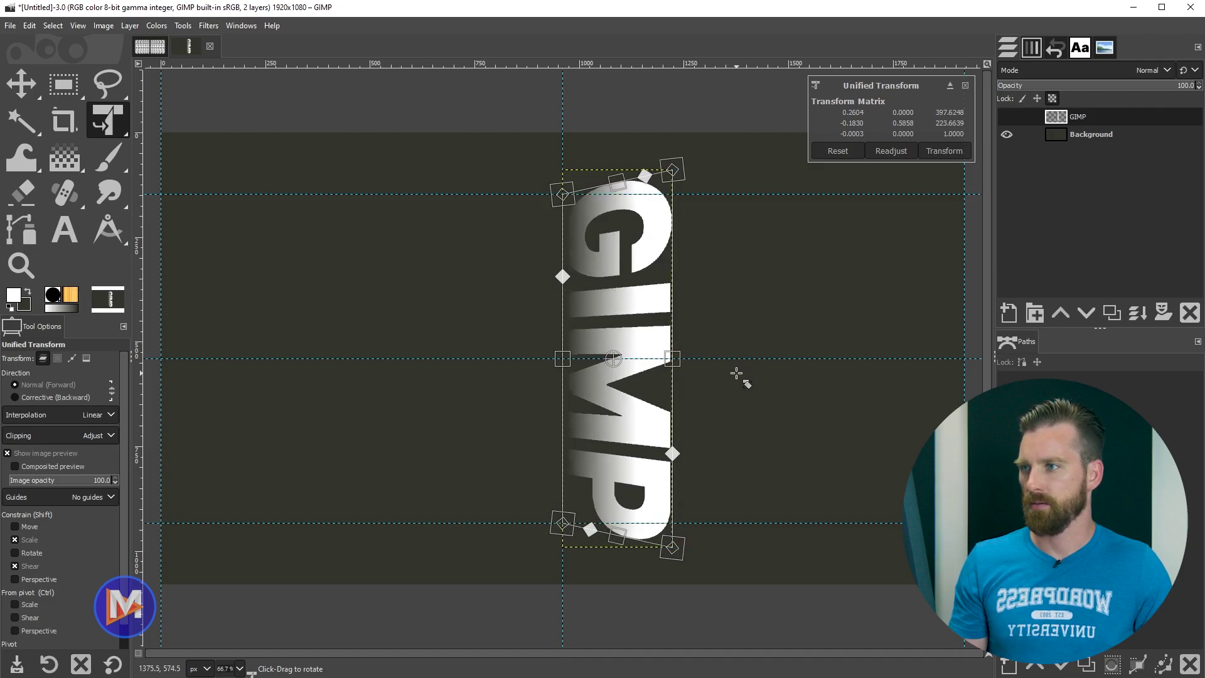
pyautogui.moveTo(672, 358); pyautogui.dragTo(640, 359)
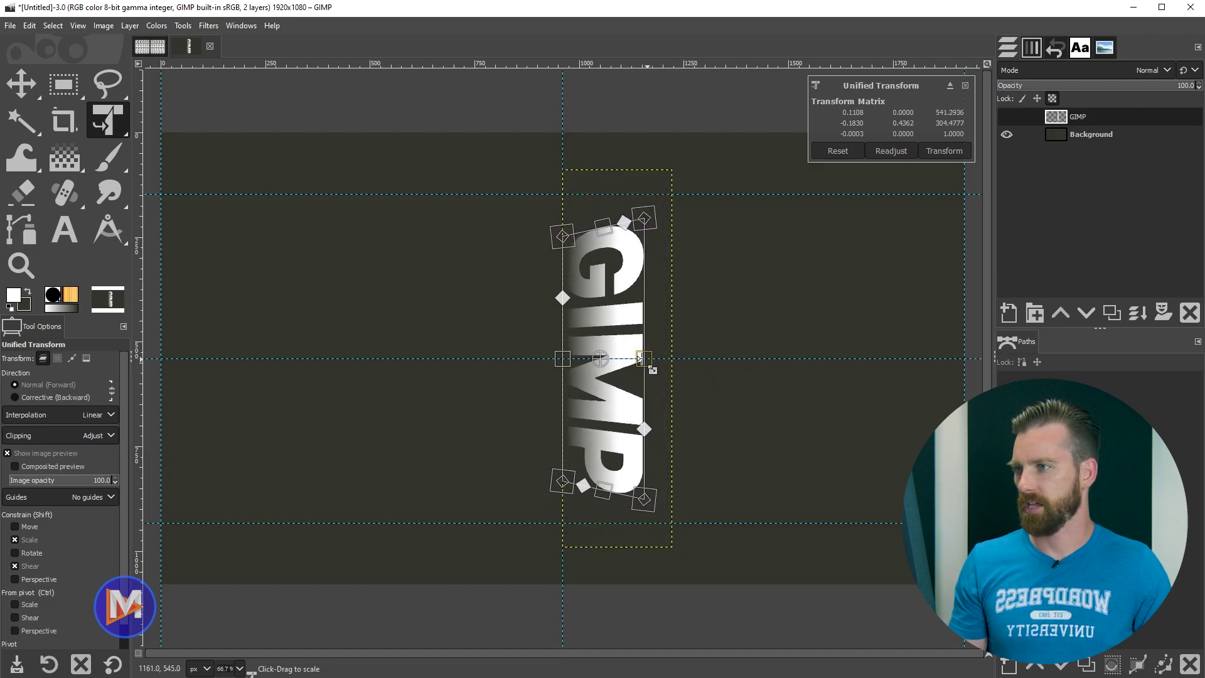
pyautogui.hotkey('ctrl', 'z')
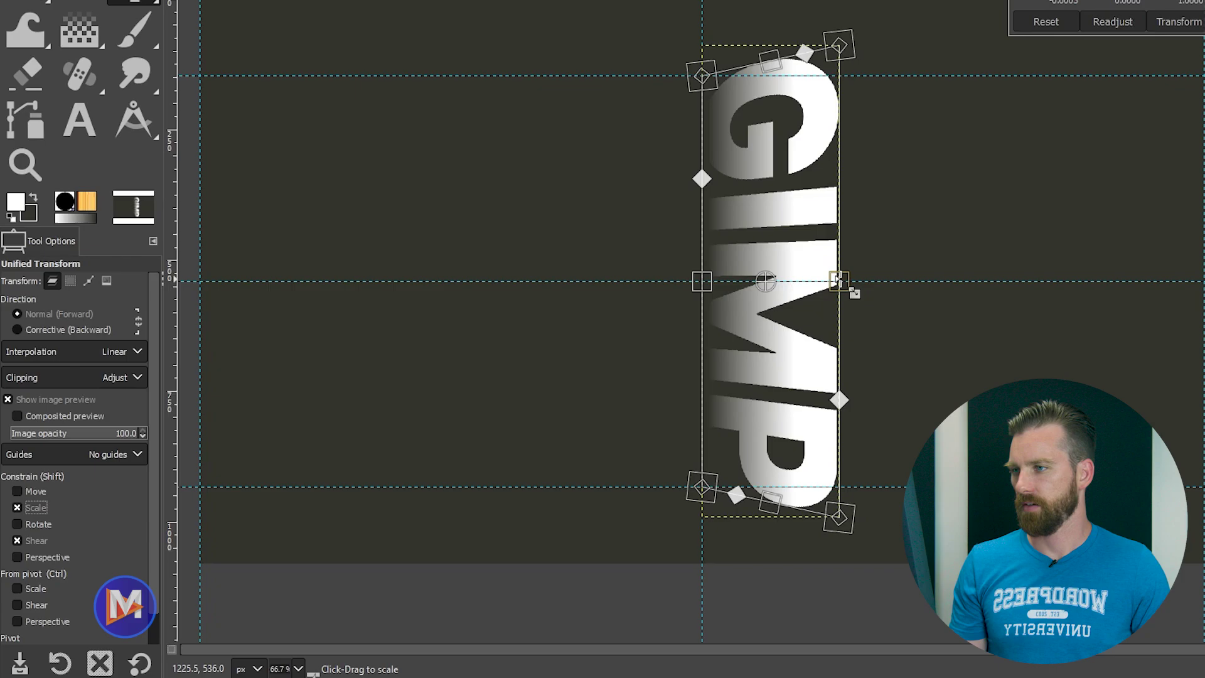
# Turn off constrained scaling in Unified Transform, try resizing the tilted text, and undo the extra scaling
pyautogui.press('shift')
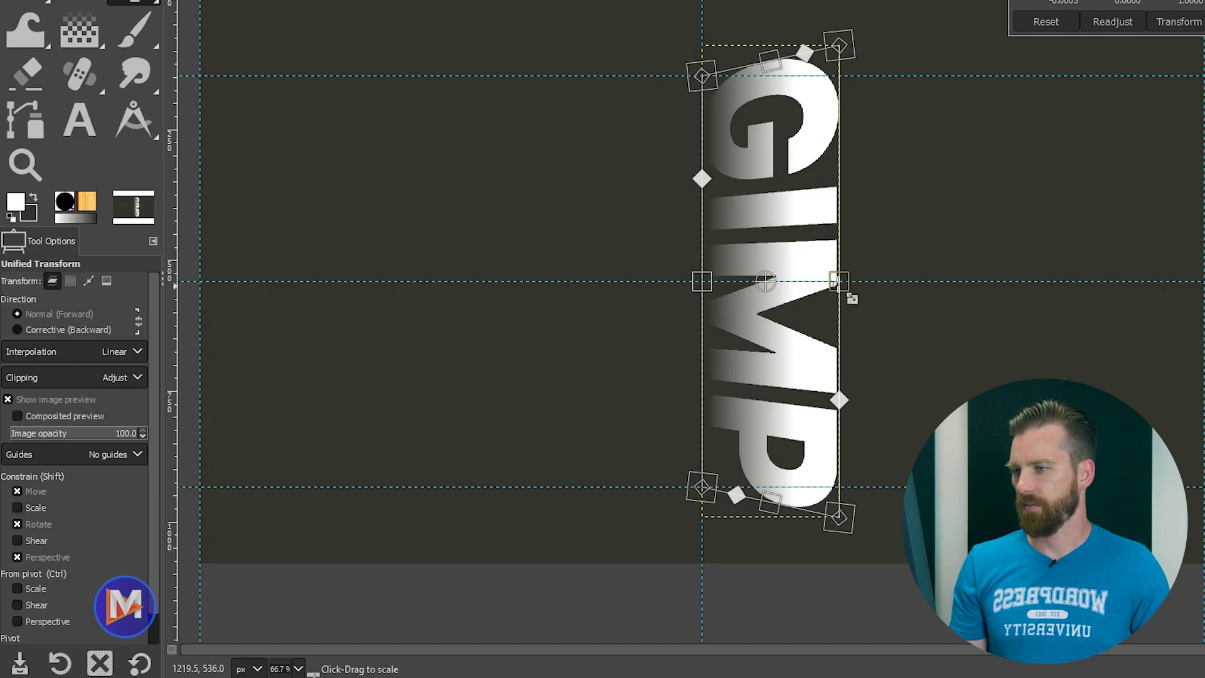
pyautogui.moveTo(836, 280); pyautogui.dragTo(764, 281)
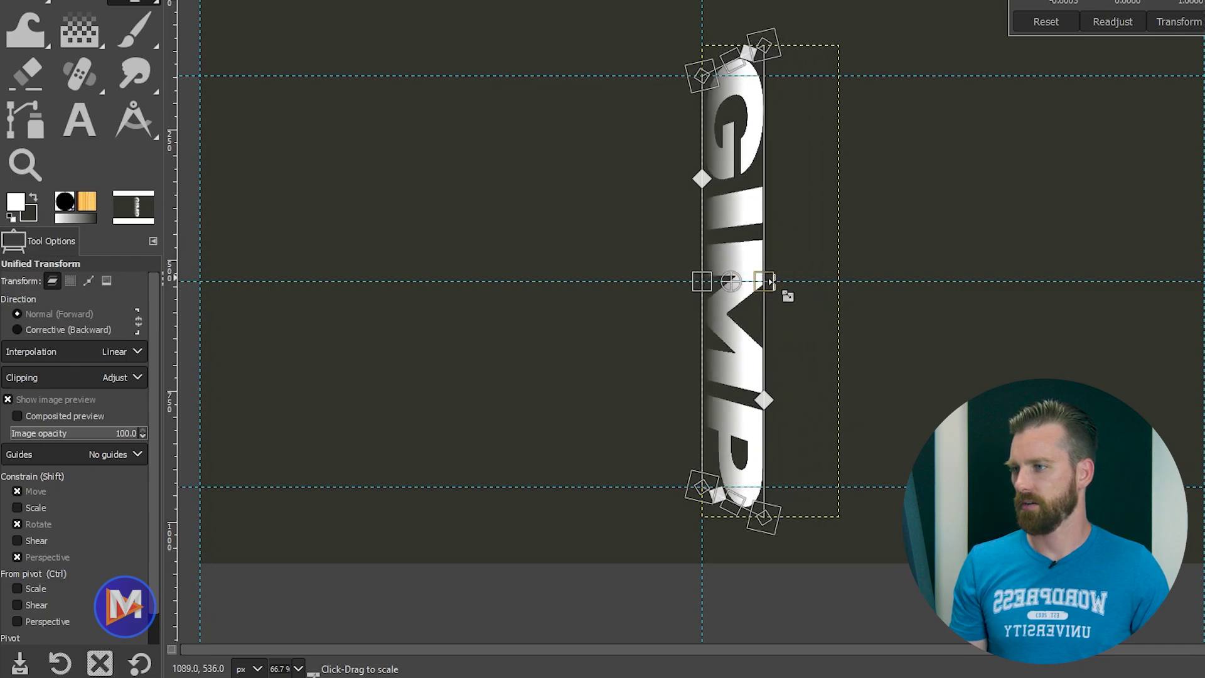
pyautogui.press('shift')
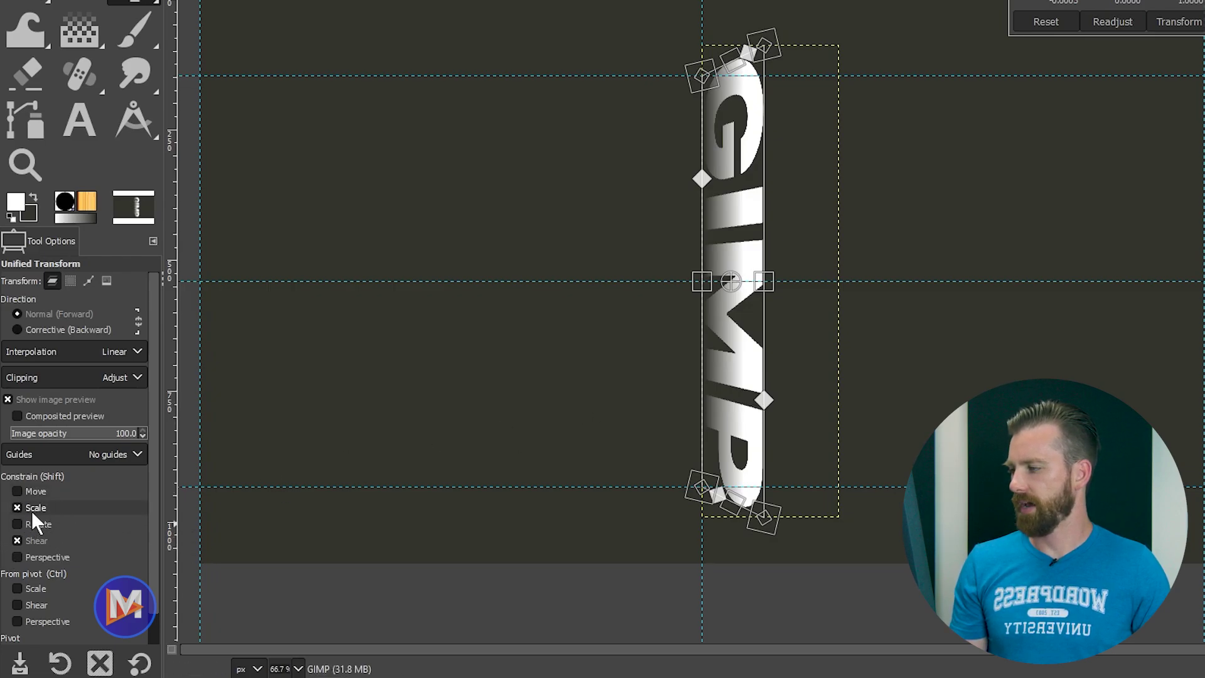
pyautogui.click(28, 508)
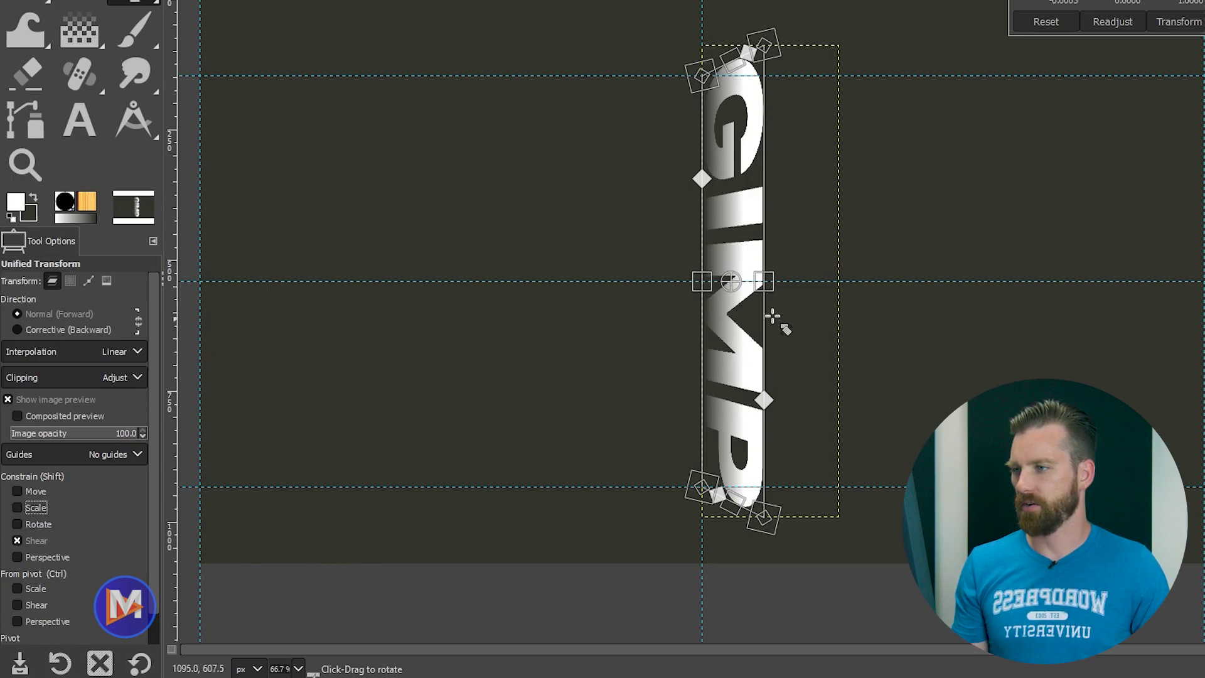
pyautogui.moveTo(764, 281); pyautogui.dragTo(786, 281)
pyautogui.press('shift')
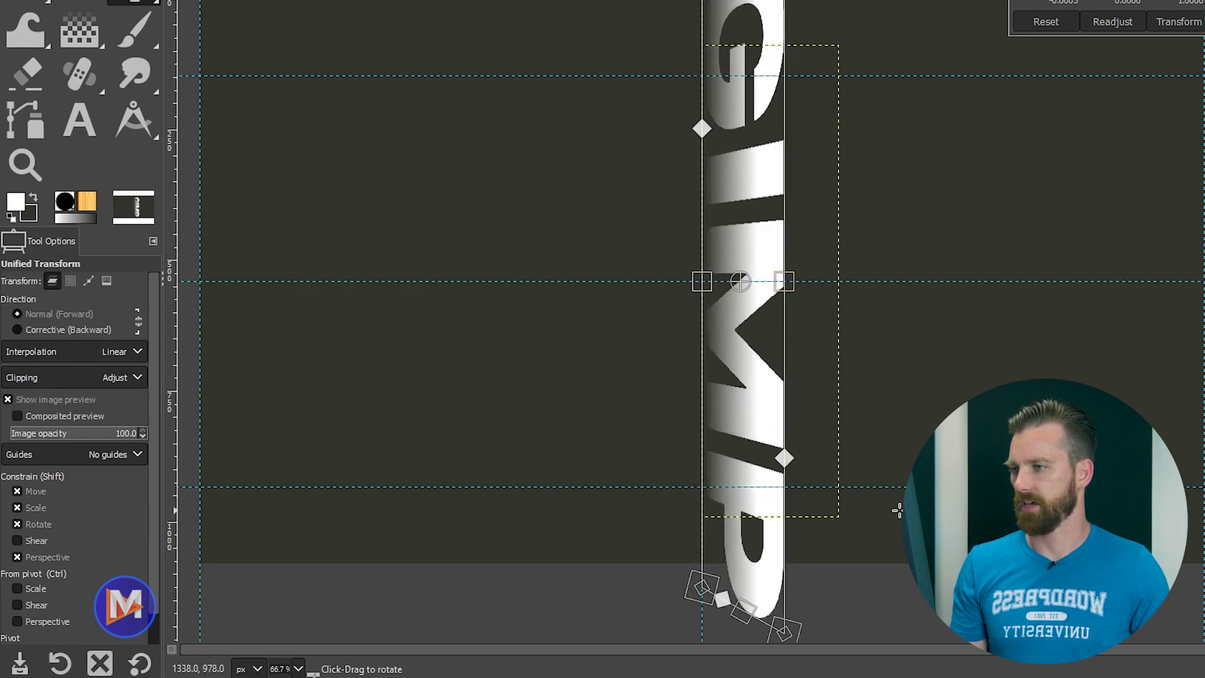
pyautogui.hotkey('ctrl', 'z')
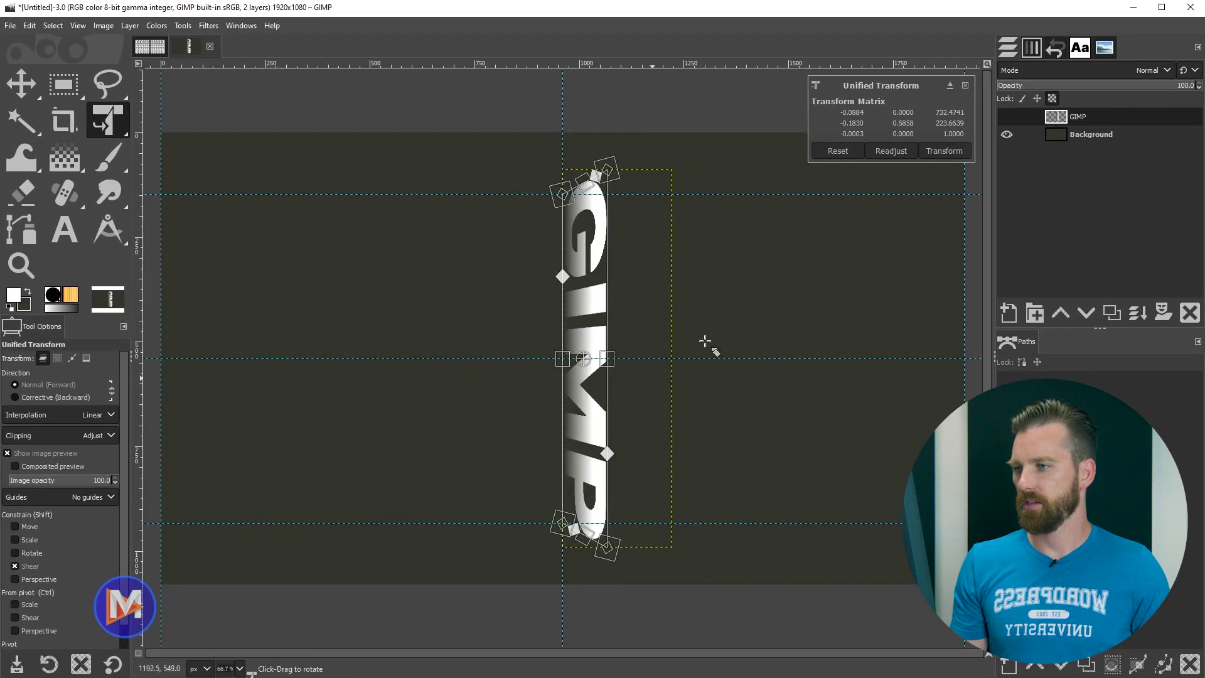
# Commit the perspective tilt, lock the text layer's alpha, and search actions for Recursive Transform
pyautogui.click(951, 152)
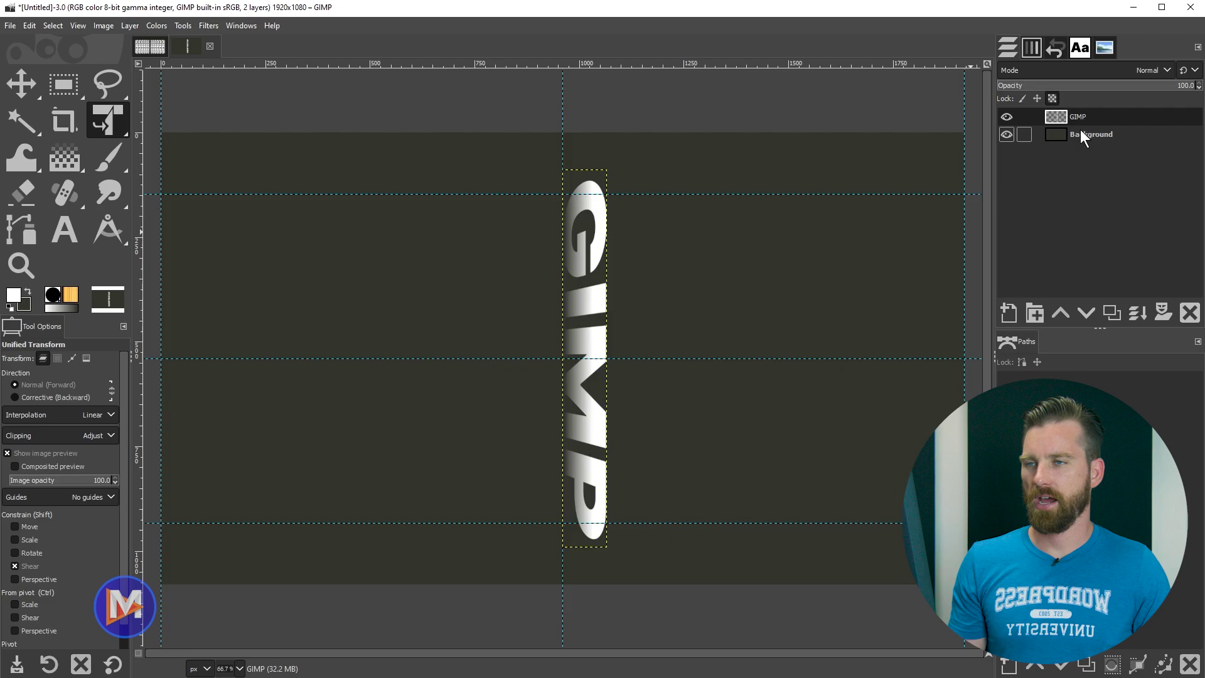
pyautogui.click(1052, 98)
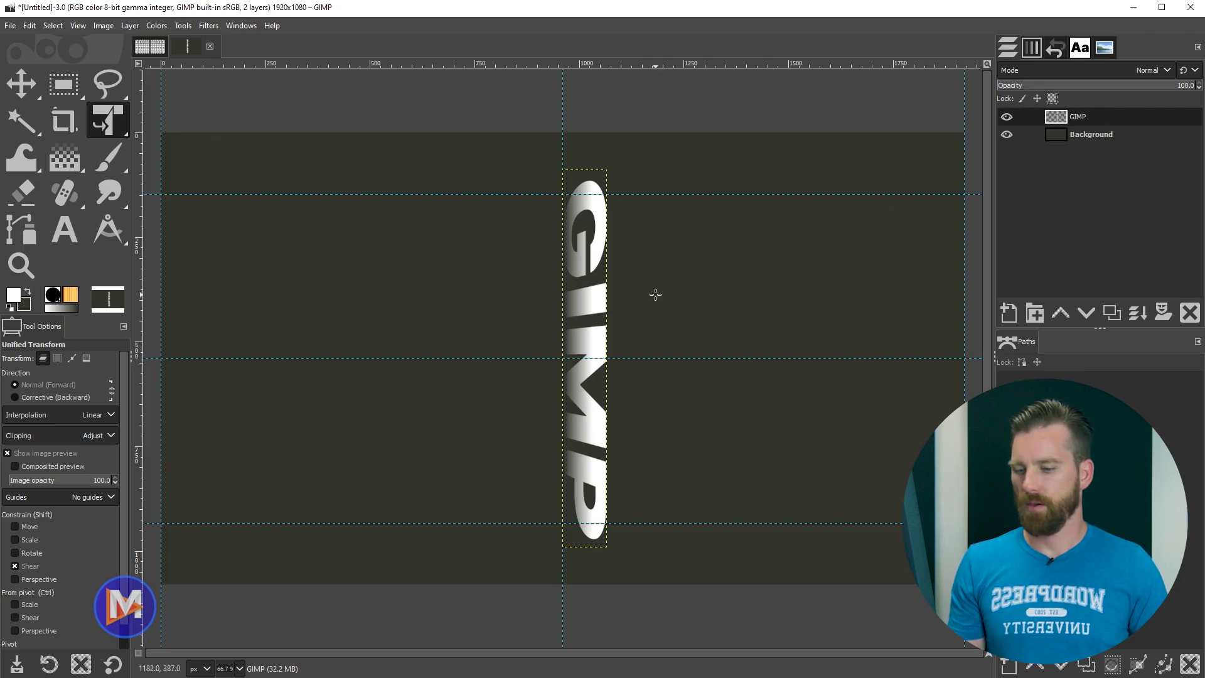
pyautogui.press('/')
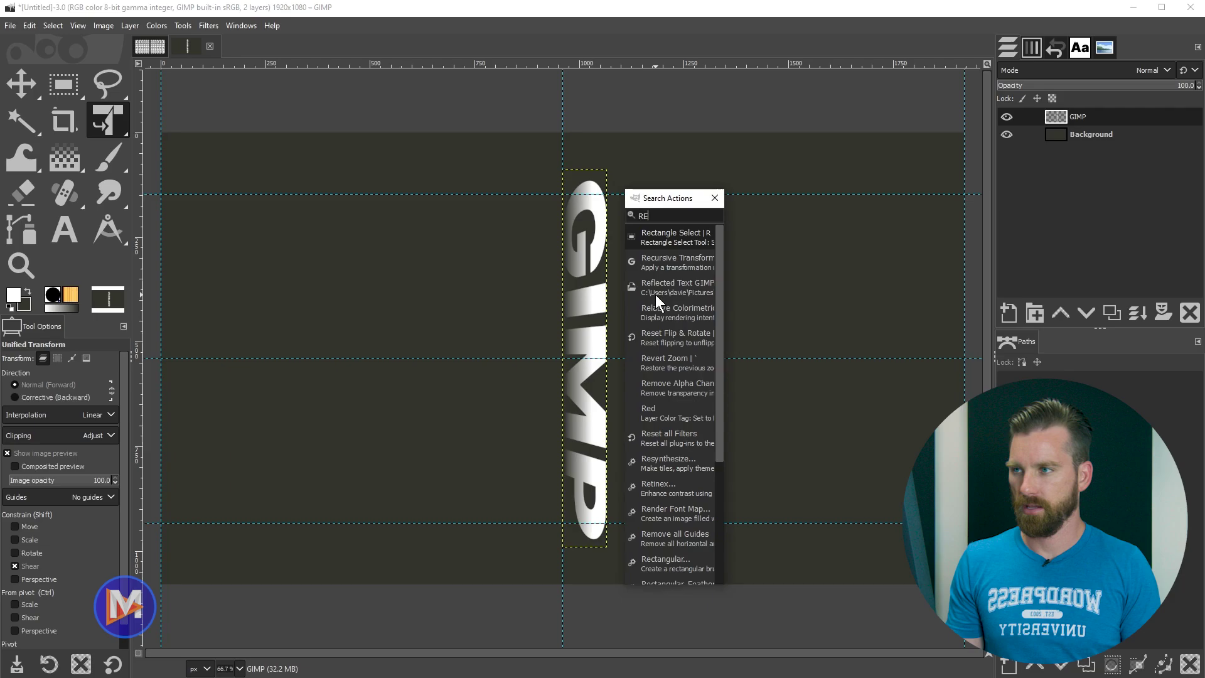
pyautogui.write('C')
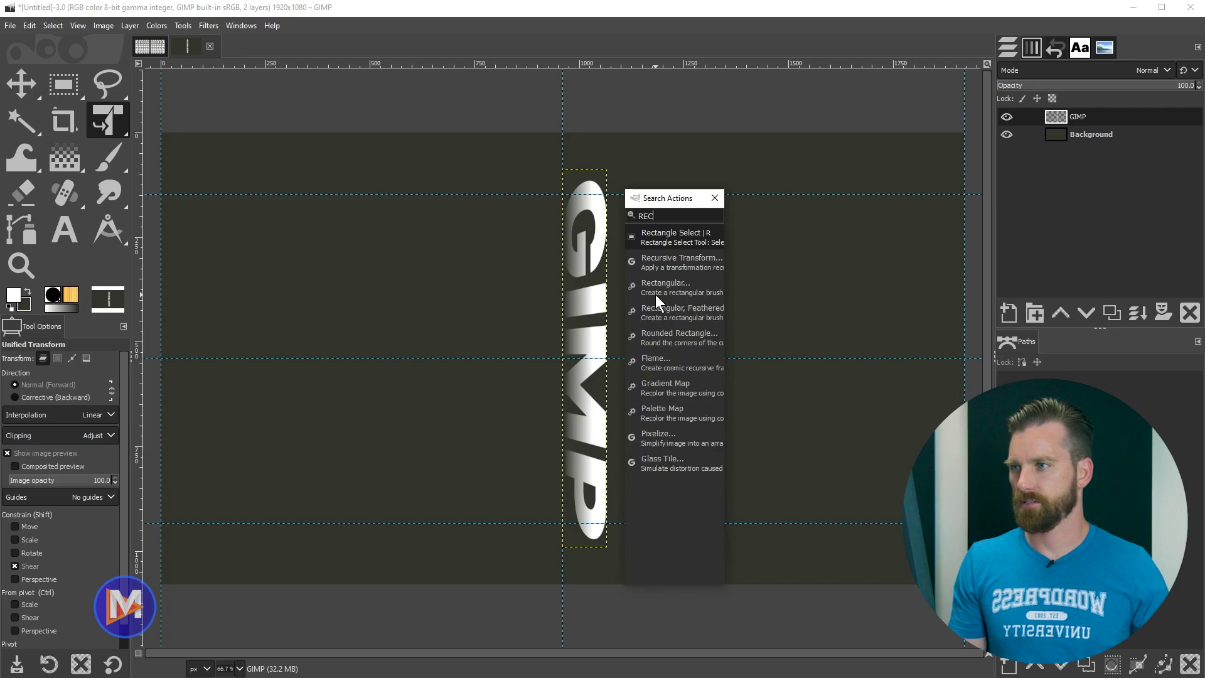
# Apply Recursive Transform with Paste below, the frame offset right, 6 iterations, and a widened scale
pyautogui.click(634, 262)
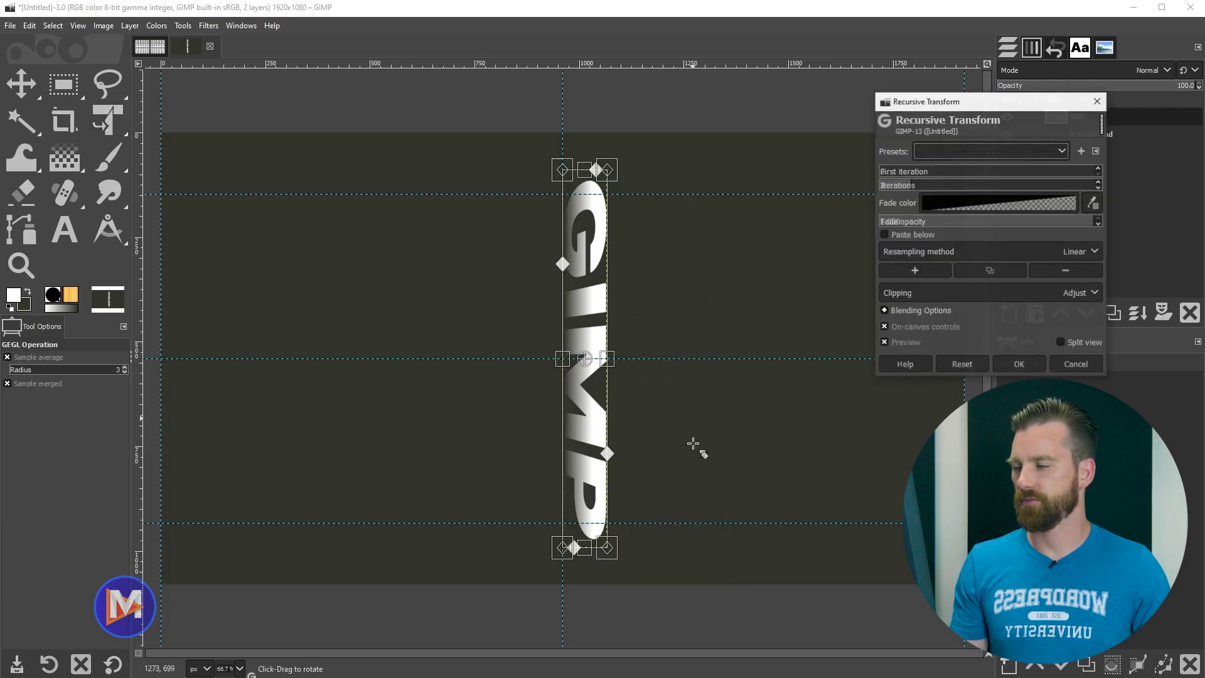
pyautogui.moveTo(1002, 104); pyautogui.dragTo(344, 106)
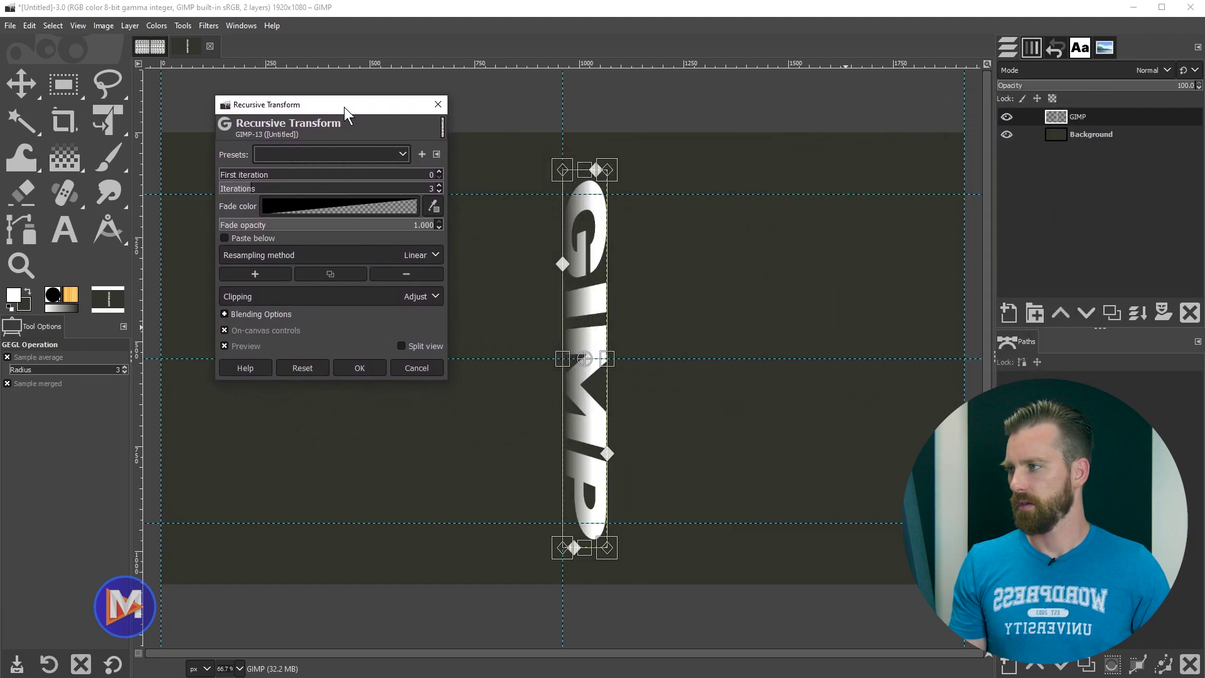
pyautogui.click(225, 241)
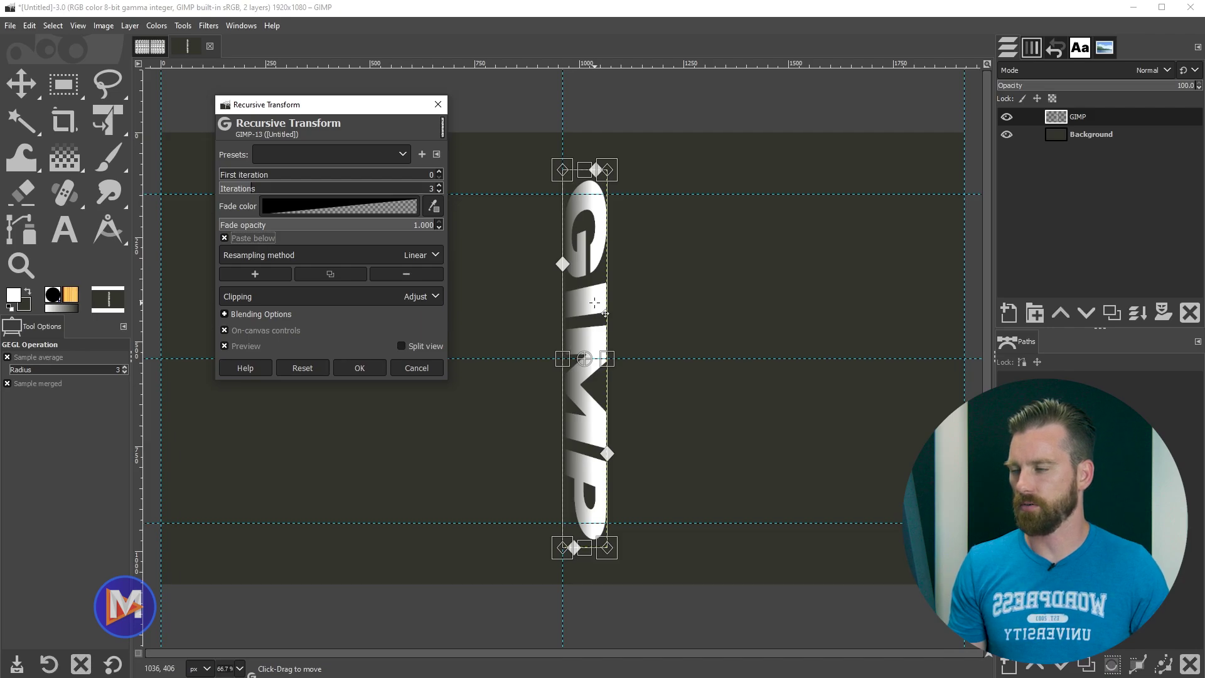
pyautogui.moveTo(594, 302); pyautogui.dragTo(631, 303)
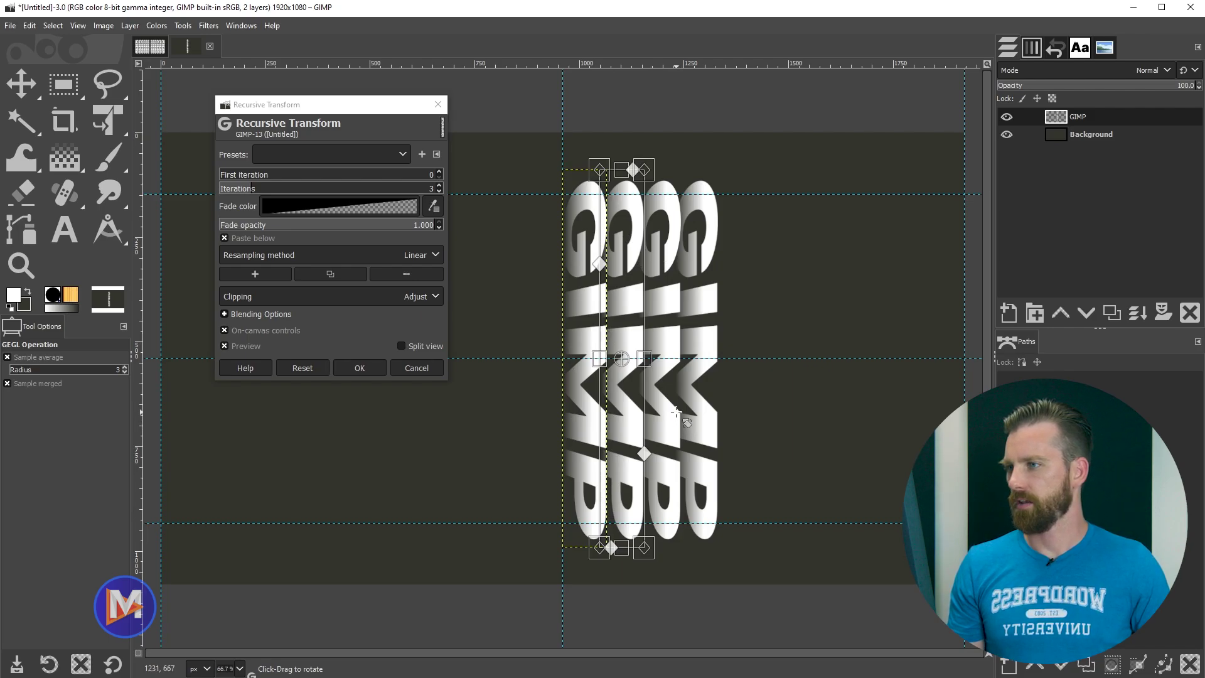
pyautogui.click(439, 185)
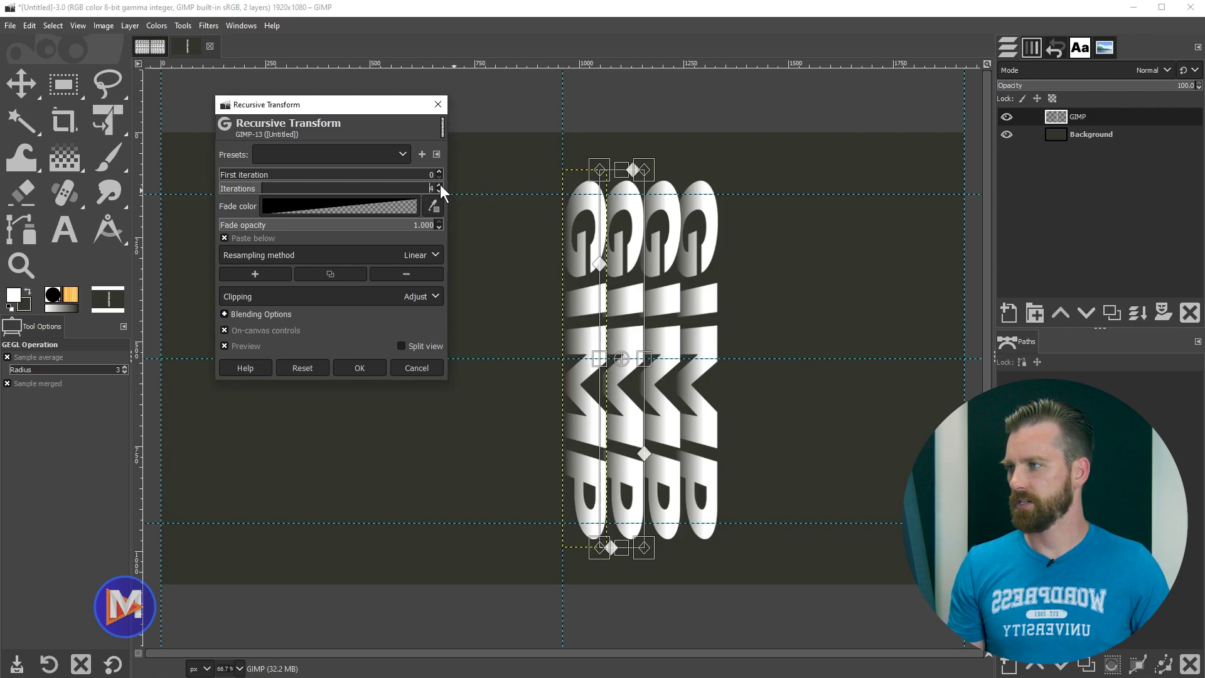
pyautogui.click(440, 185)
pyautogui.click(440, 186)
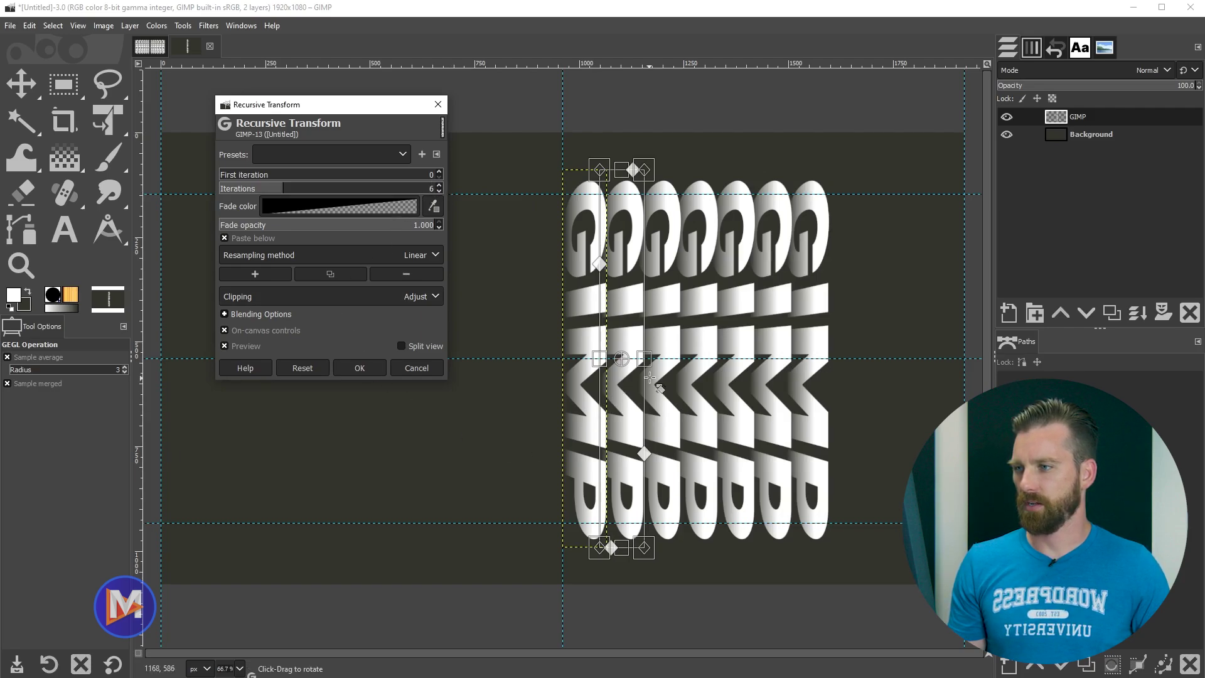
pyautogui.moveTo(645, 358); pyautogui.dragTo(651, 358)
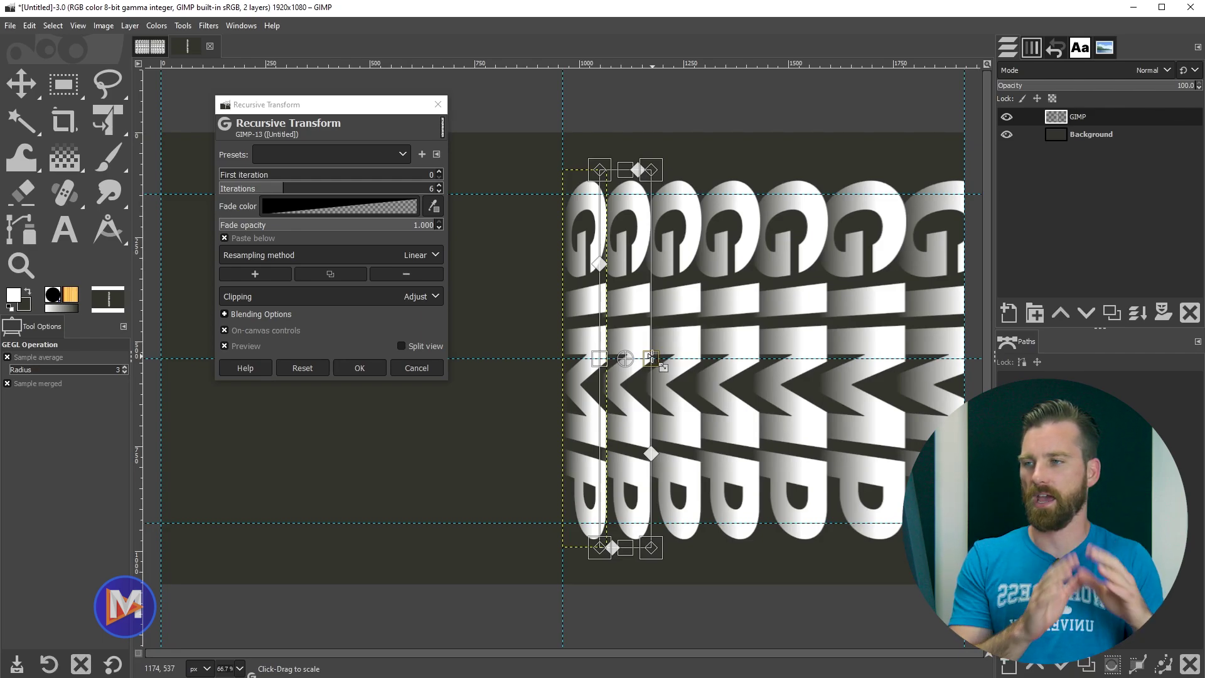
pyautogui.click(360, 368)
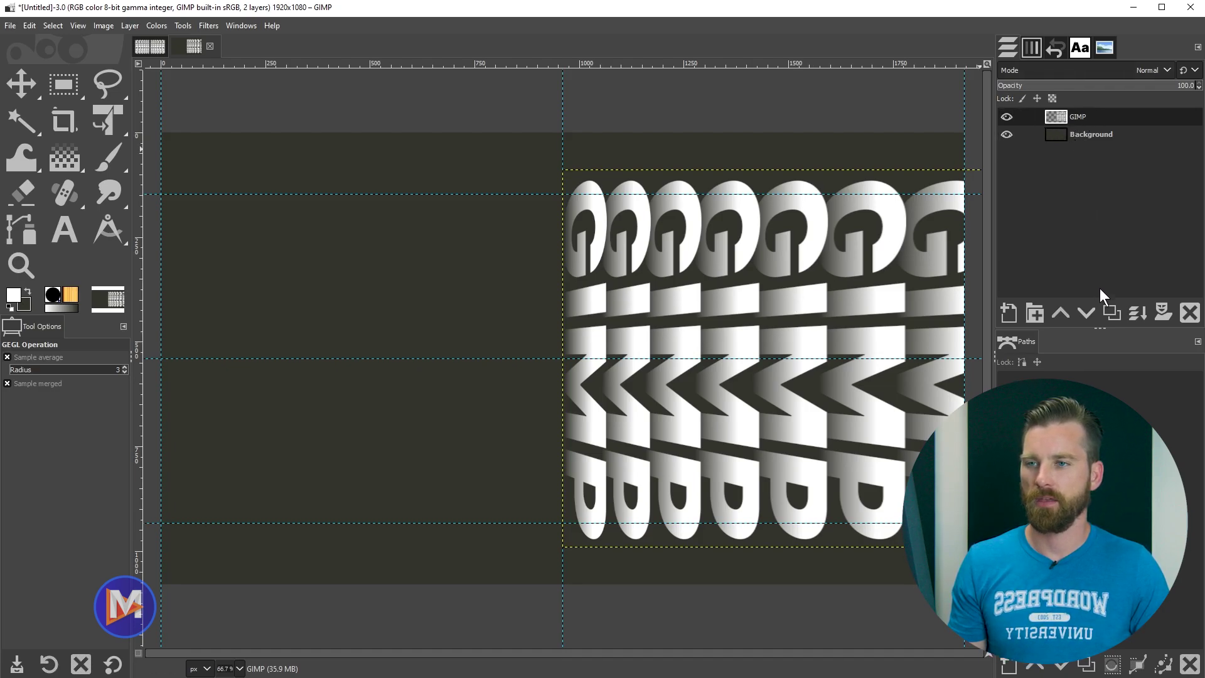
# Duplicate the fanned text layer as GIMP #1 and flip the copy horizontally
pyautogui.click(1110, 313)
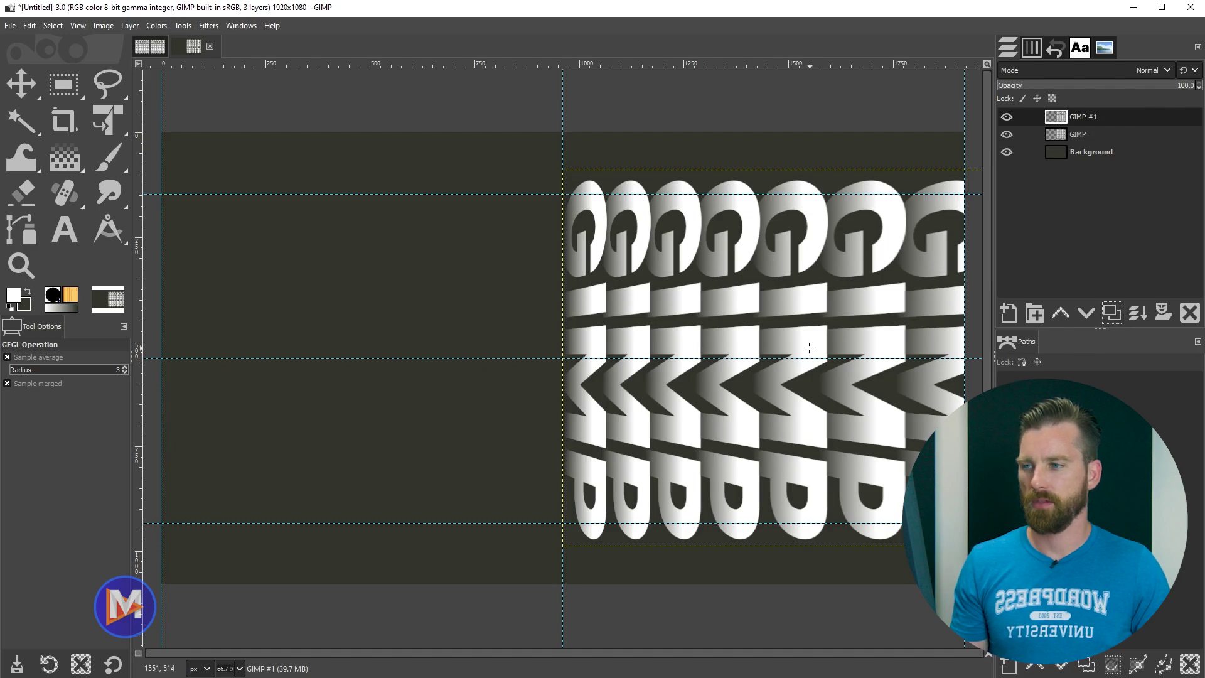
pyautogui.hotkey('shift', 'f')
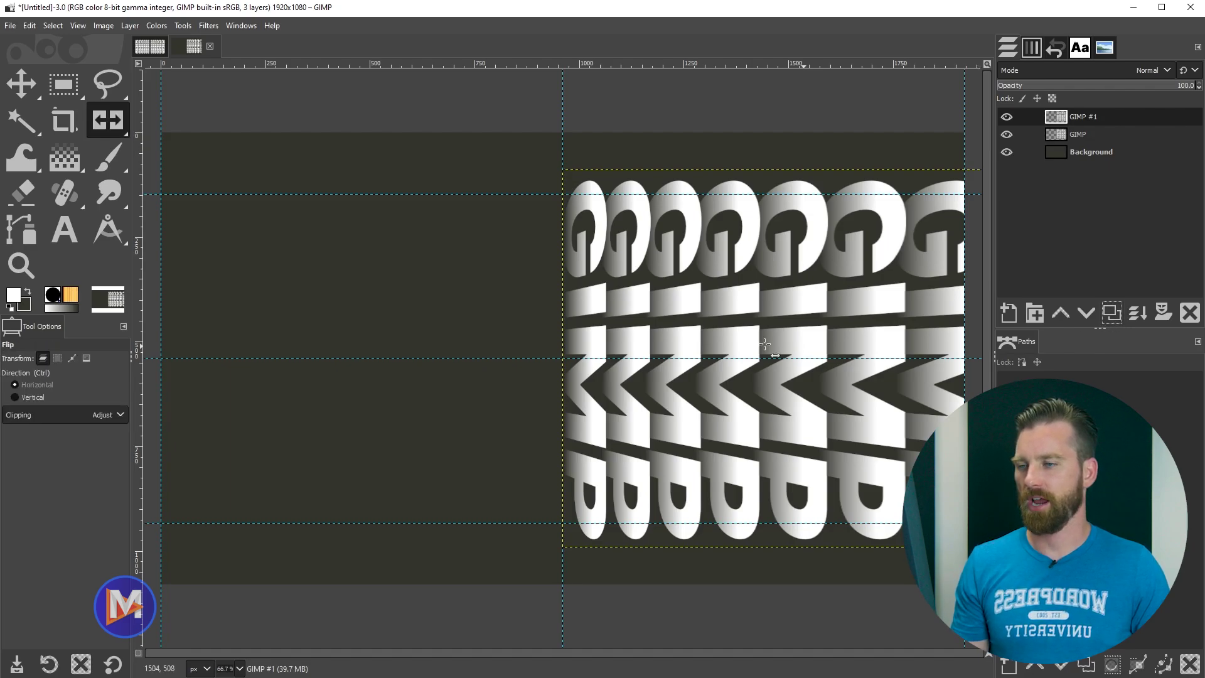
pyautogui.click(107, 120)
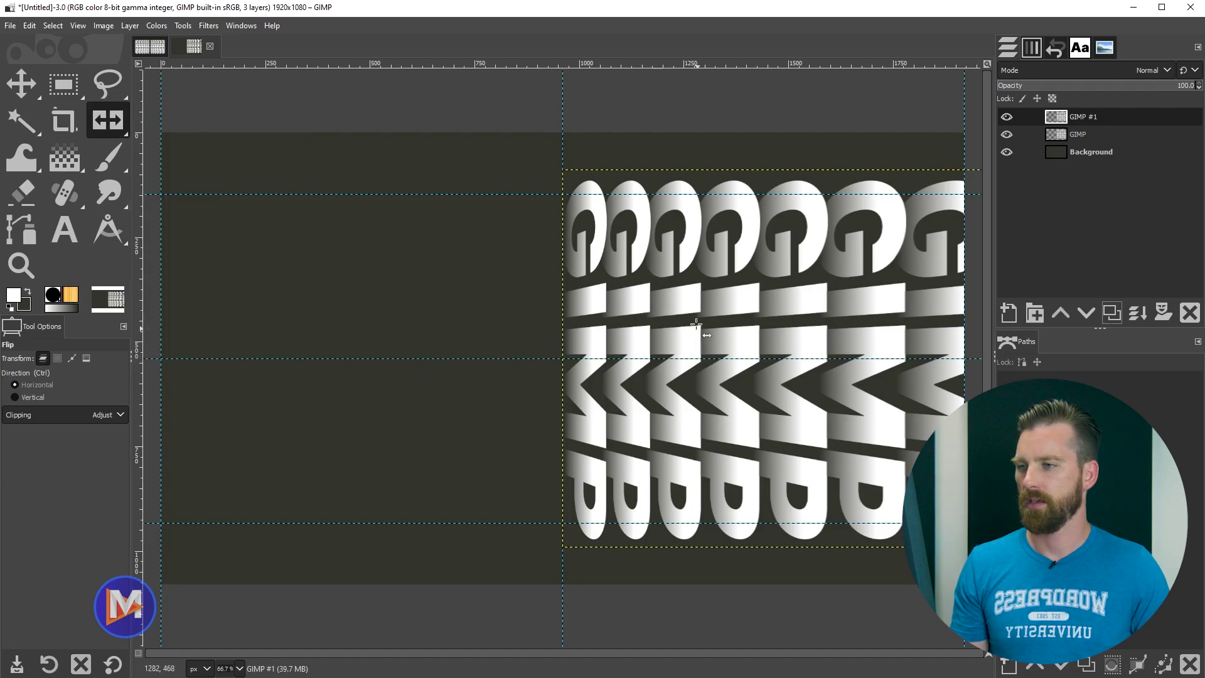
pyautogui.click(486, 504)
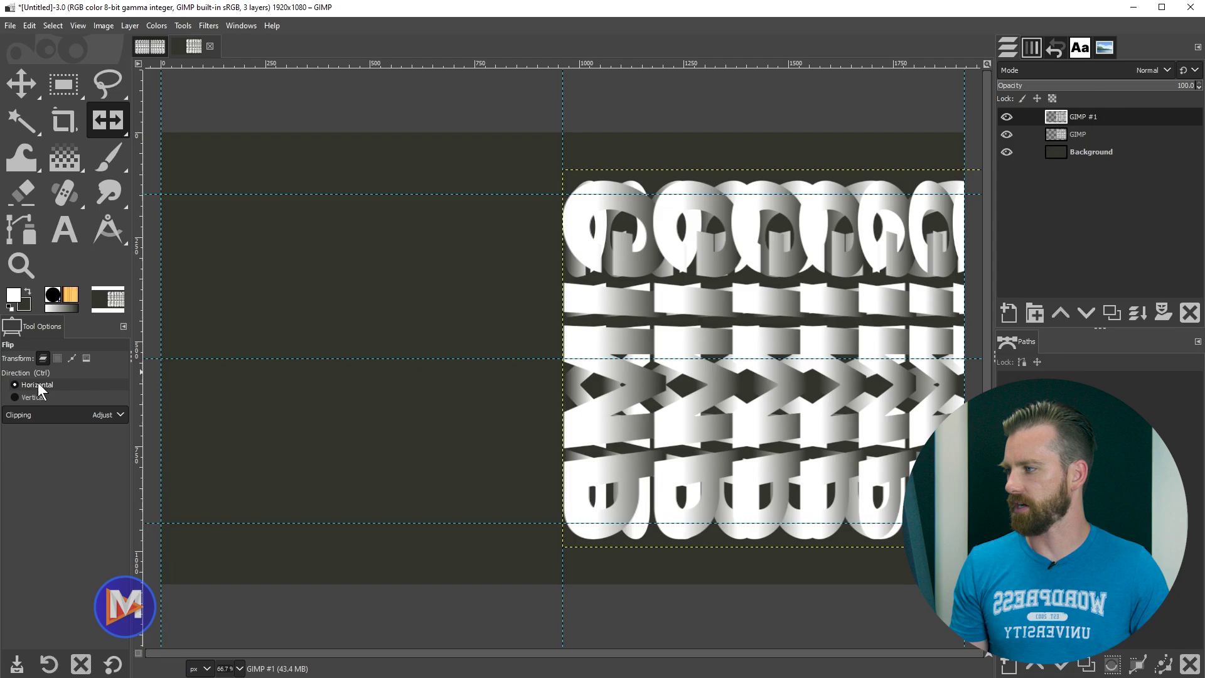
pyautogui.click(29, 397)
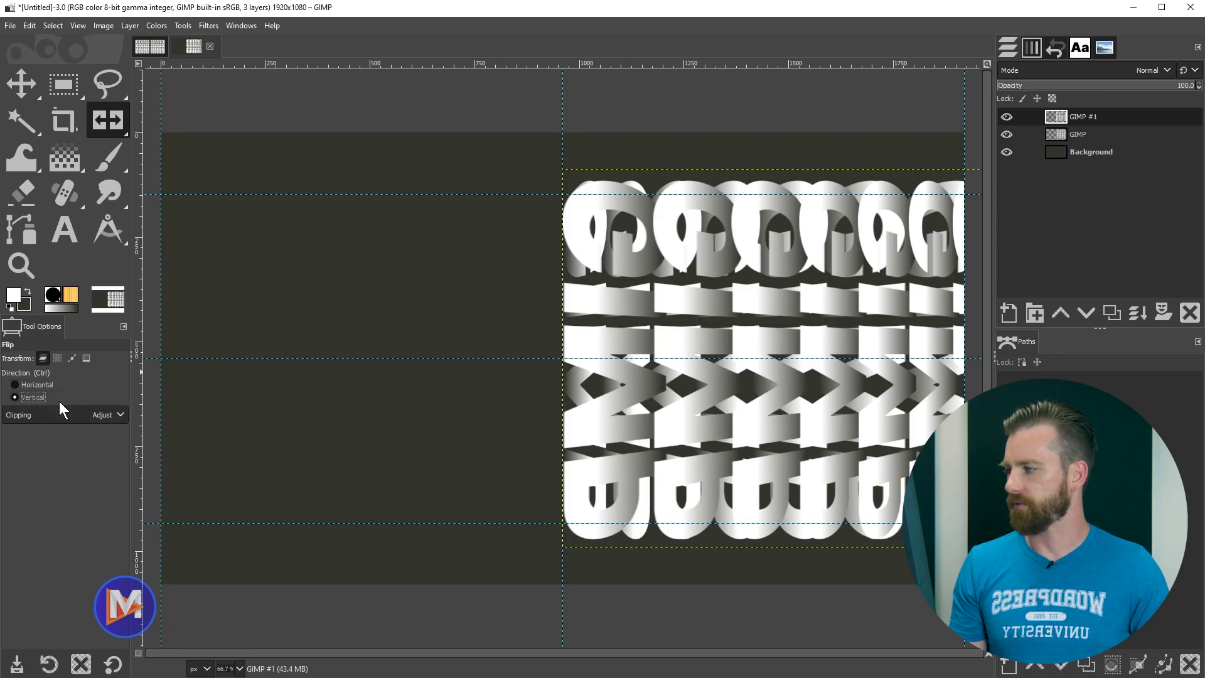
pyautogui.click(39, 385)
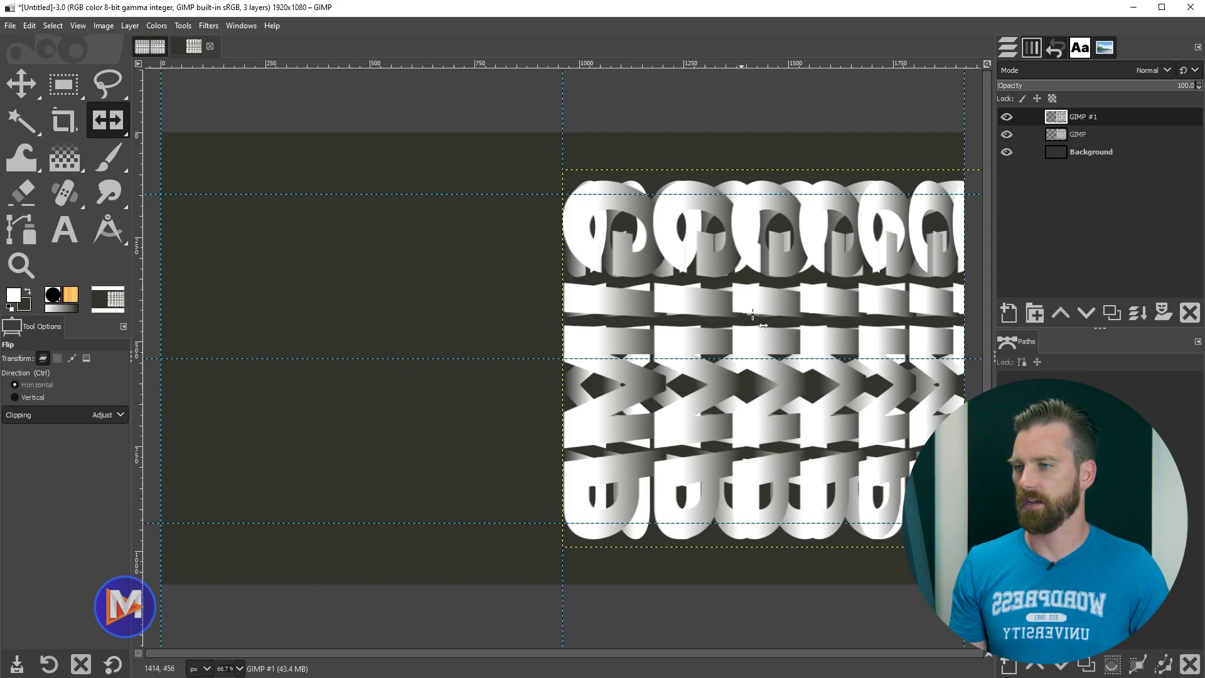
# Move GIMP #1 onto the left half at the centre, select Background, and hide the guides
pyautogui.press('m')
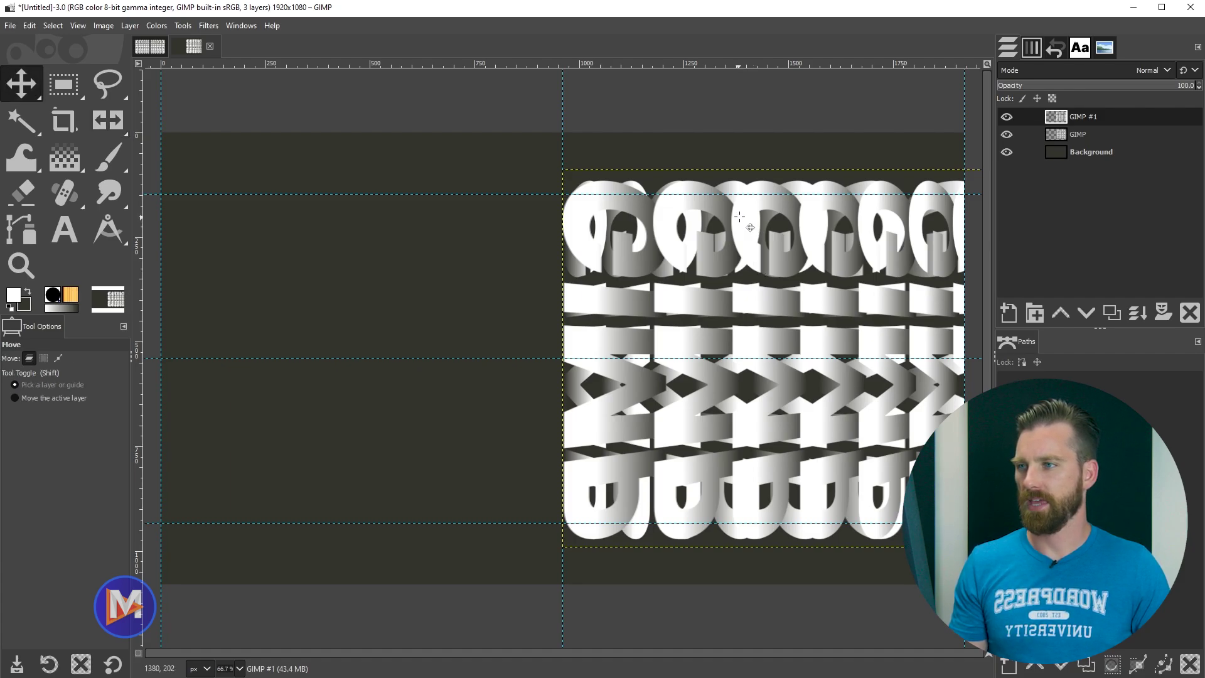
pyautogui.moveTo(742, 217); pyautogui.dragTo(303, 245)
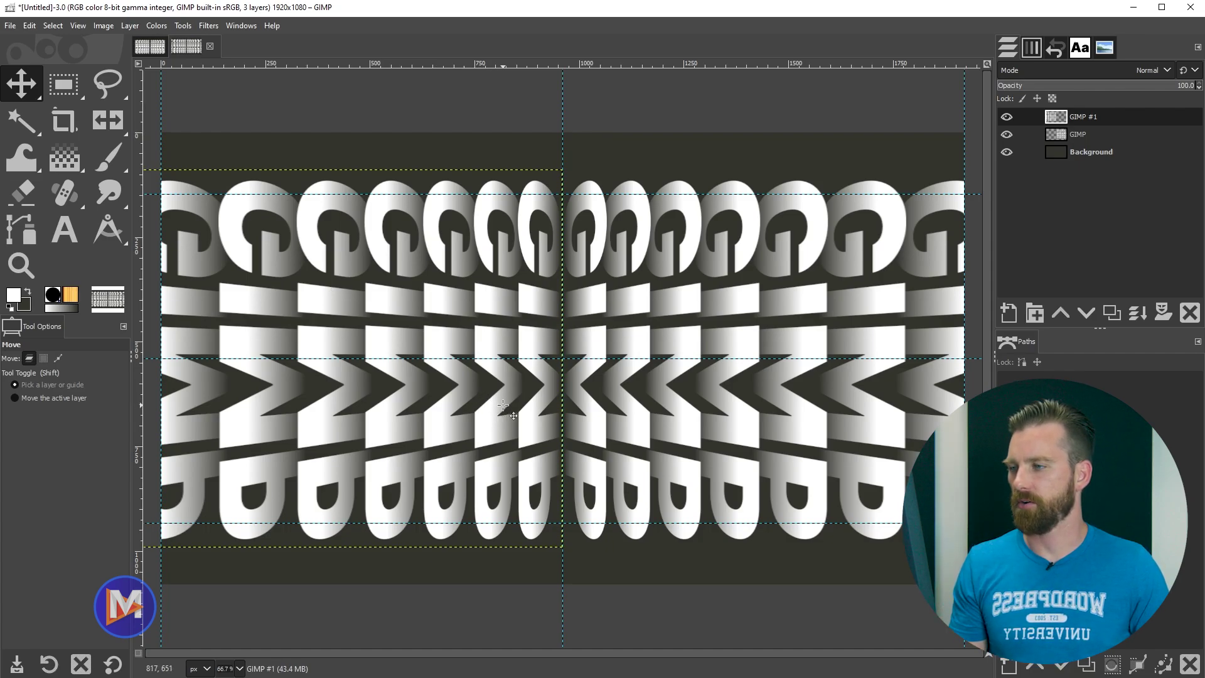
pyautogui.click(1053, 151)
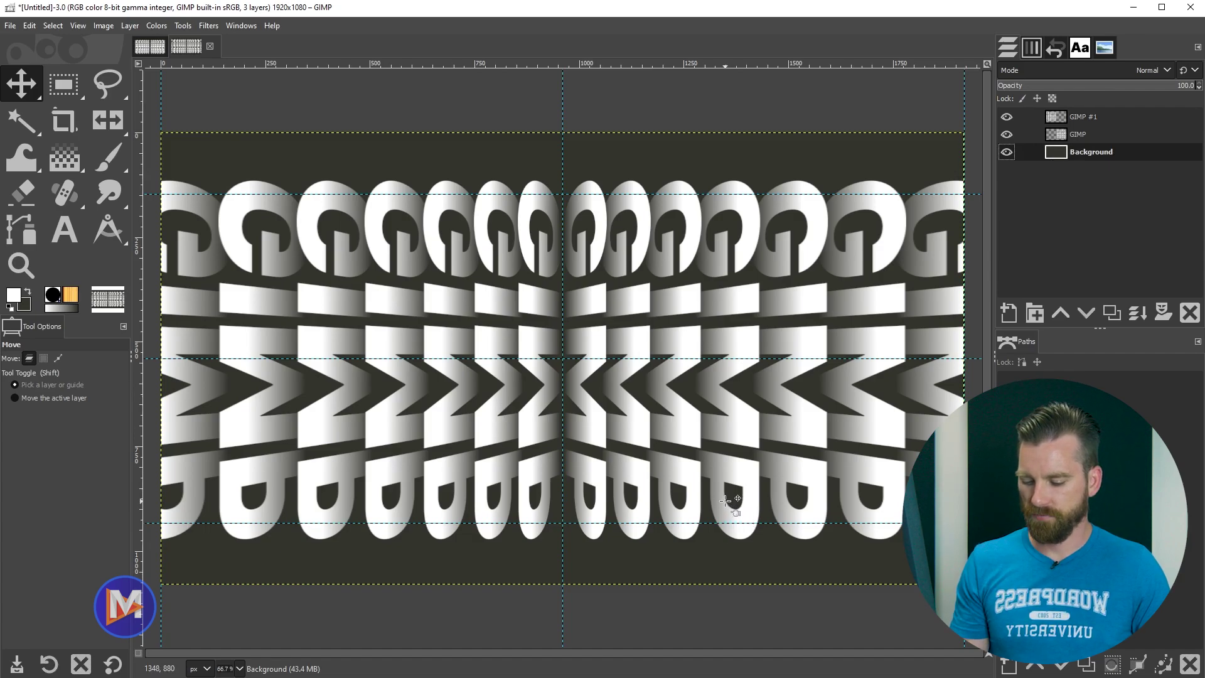
pyautogui.hotkey('ctrl', 'shift', 't')
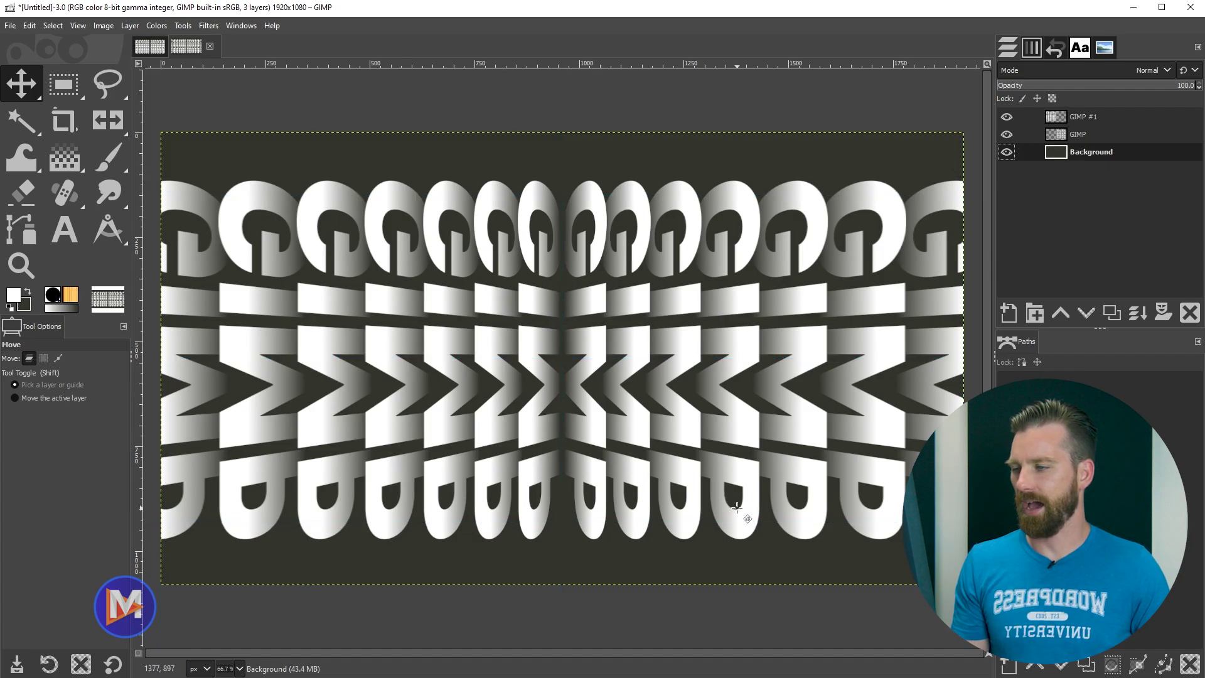